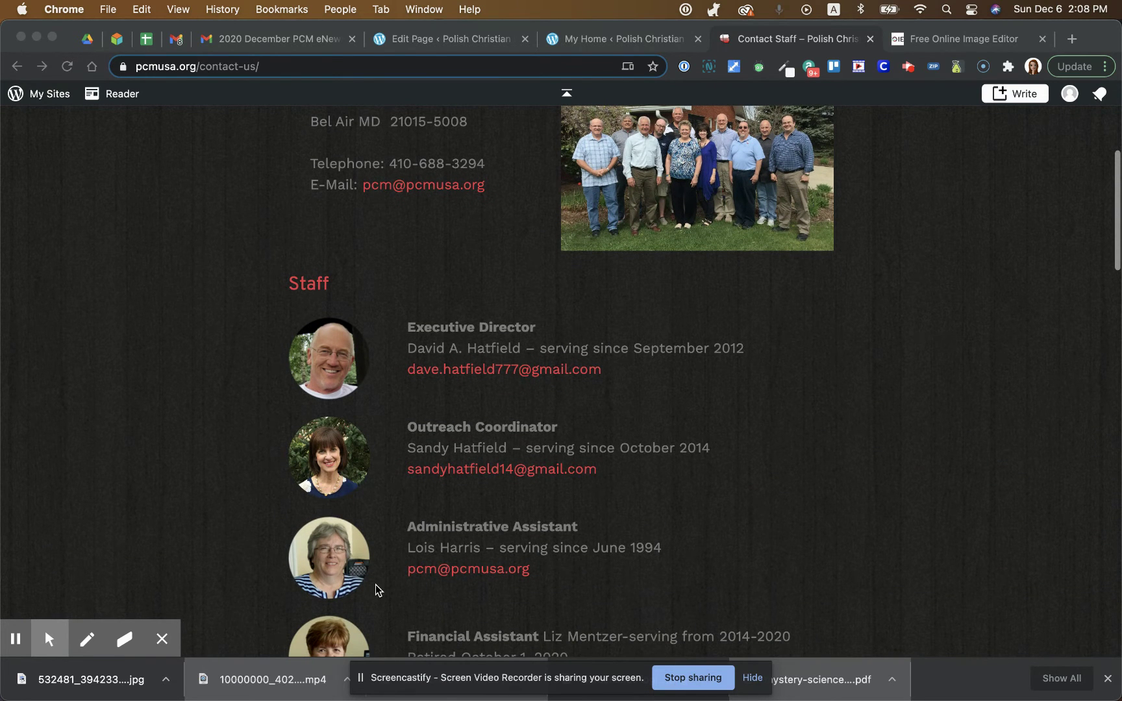
{"action": "scroll", "coordinate": [422, 394], "scroll_direction": "down", "scroll_amount": 2}
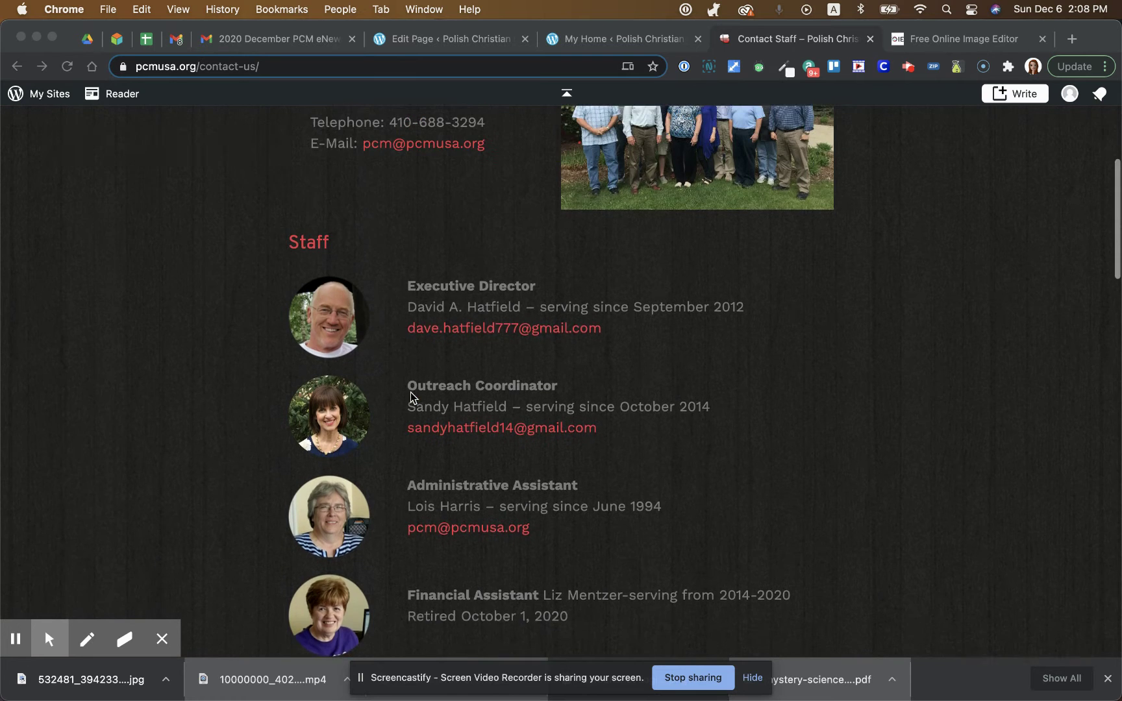
{"action": "scroll", "coordinate": [410, 391], "scroll_direction": "up", "scroll_amount": 2}
{"action": "scroll", "coordinate": [411, 391], "scroll_direction": "up", "scroll_amount": 1}
{"action": "scroll", "coordinate": [410, 391], "scroll_direction": "down", "scroll_amount": 2}
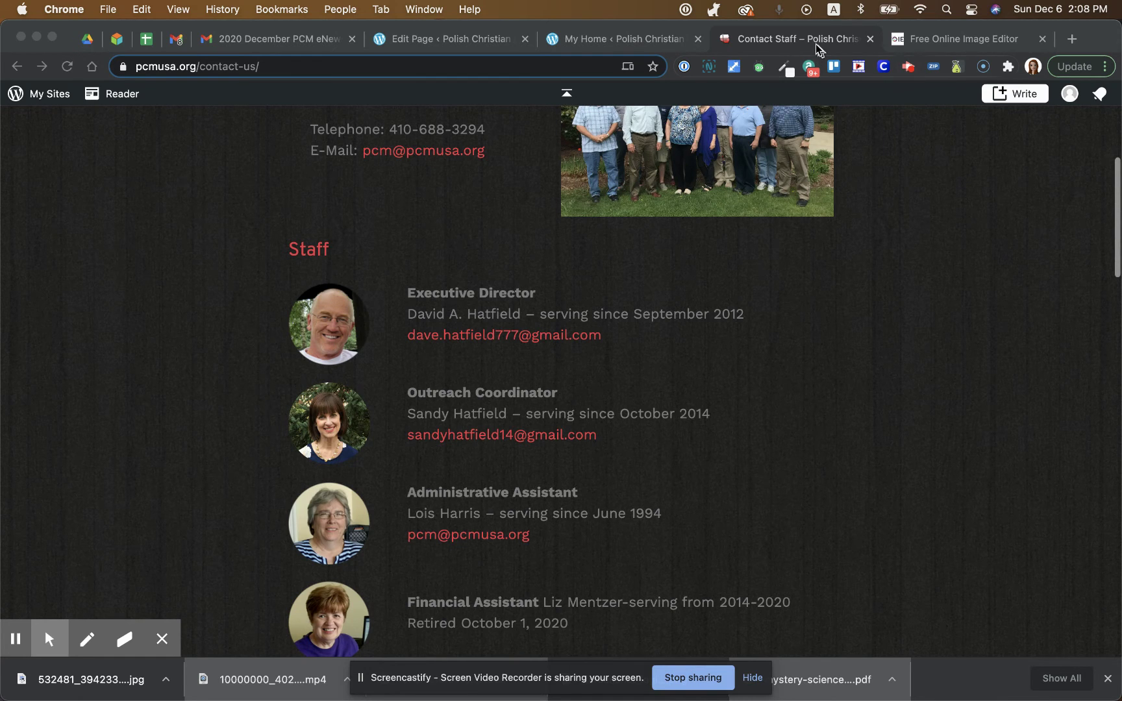
Switch to the Free Online Image Editor and upload the portrait 532481_394233….jpg from the Downloads folder.
{"action": "left_click", "coordinate": [912, 39]}
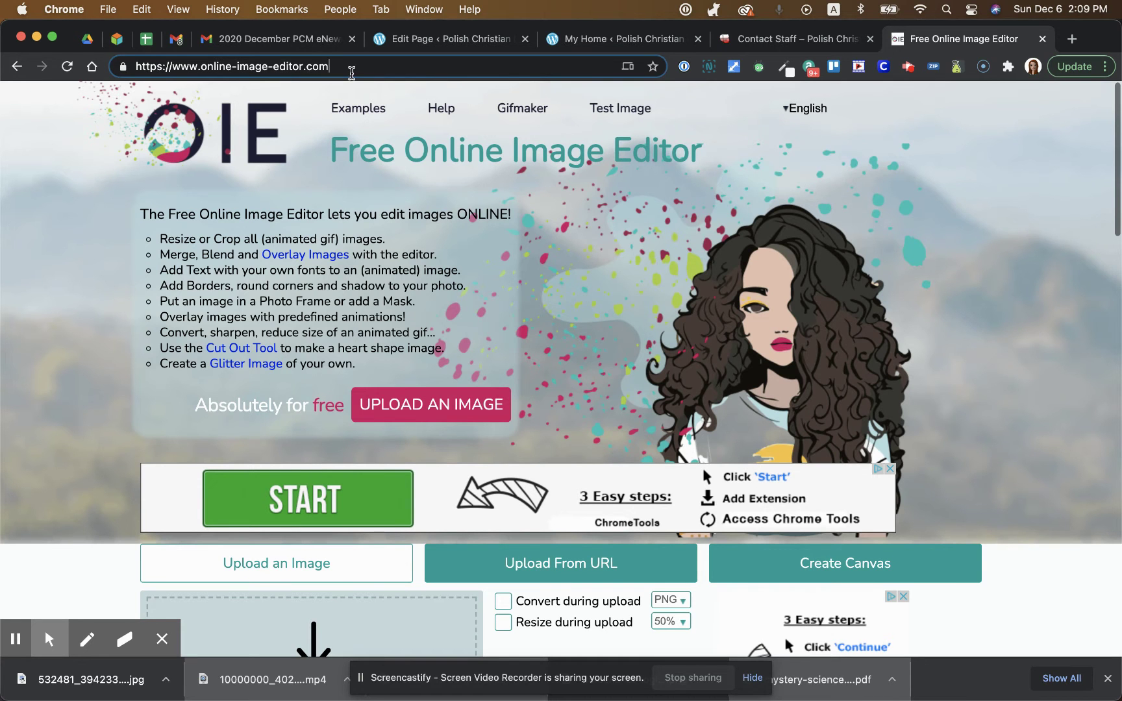
{"action": "scroll", "coordinate": [390, 260], "scroll_direction": "down", "scroll_amount": 2}
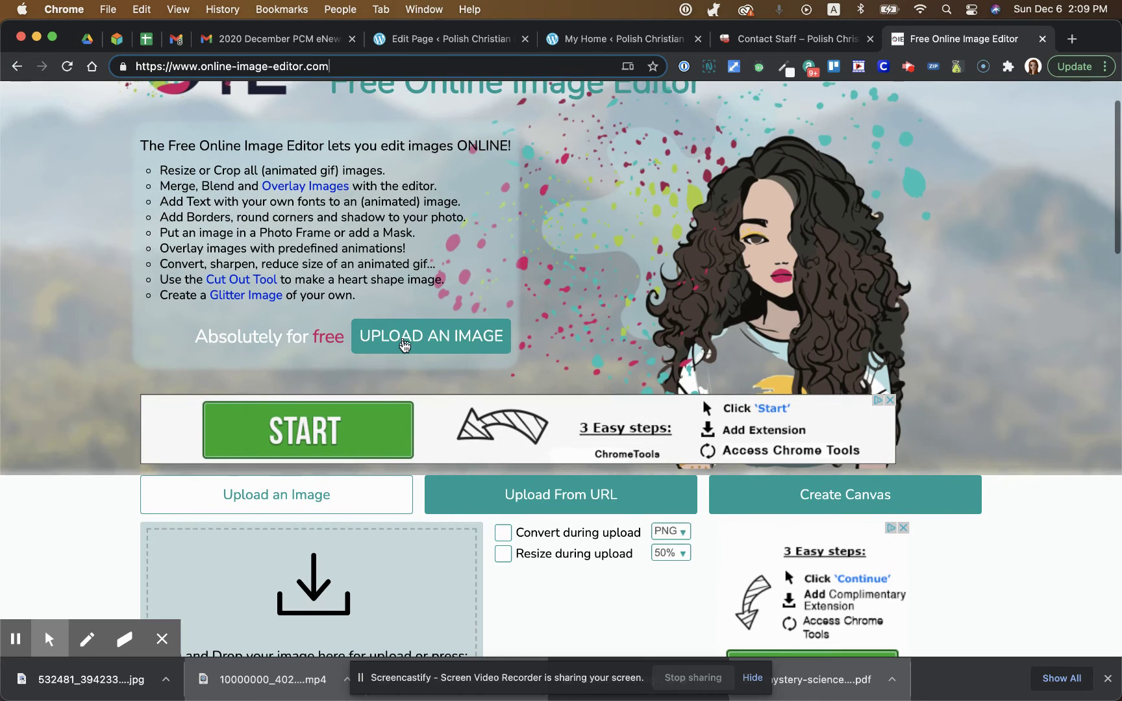
{"action": "scroll", "coordinate": [364, 458], "scroll_direction": "down", "scroll_amount": 1}
{"action": "left_click", "coordinate": [289, 458]}
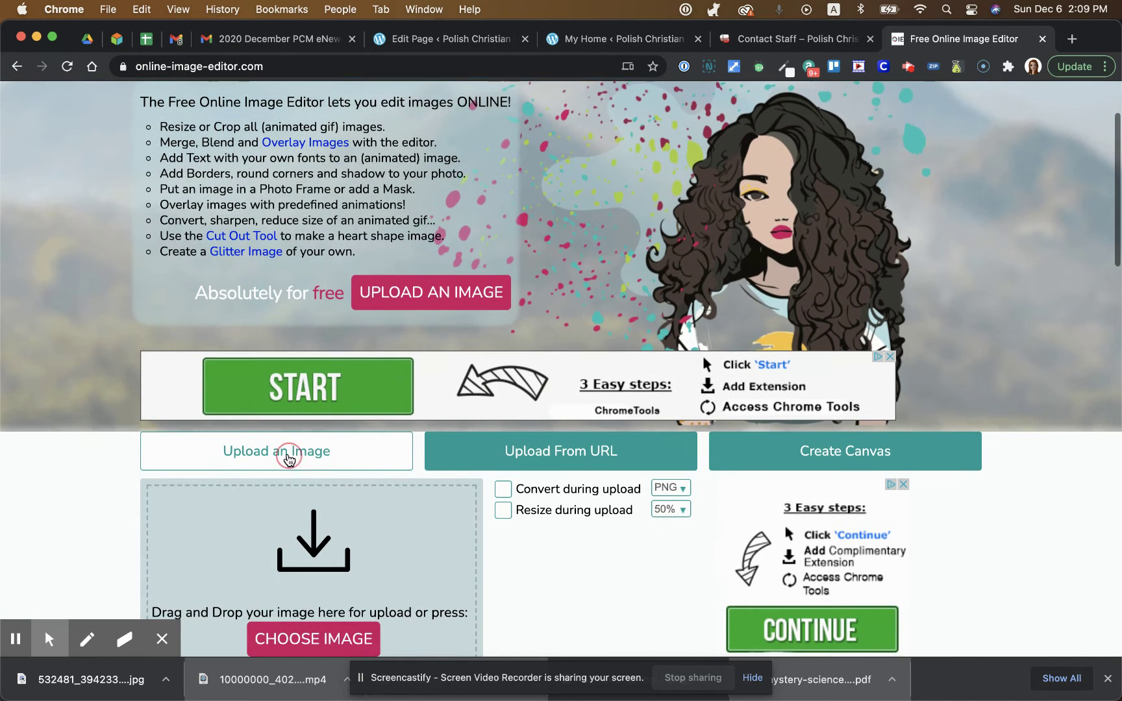
{"action": "scroll", "coordinate": [305, 470], "scroll_direction": "down", "scroll_amount": 4}
{"action": "left_click", "coordinate": [315, 480]}
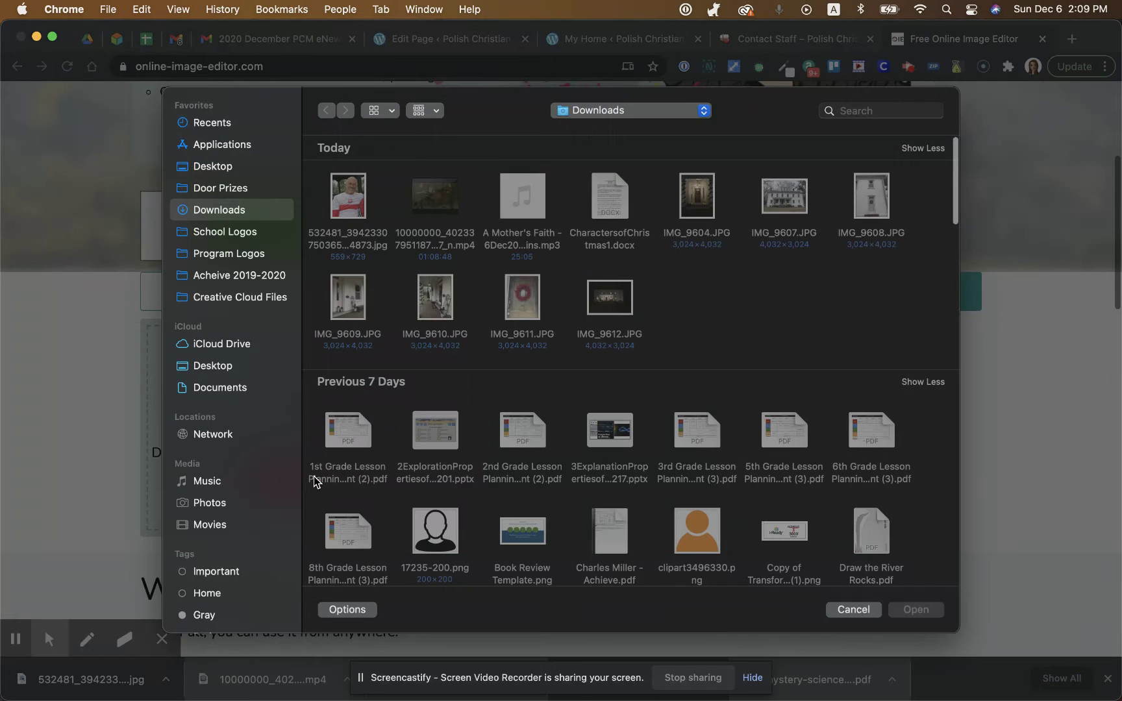
{"action": "double_click", "coordinate": [353, 201]}
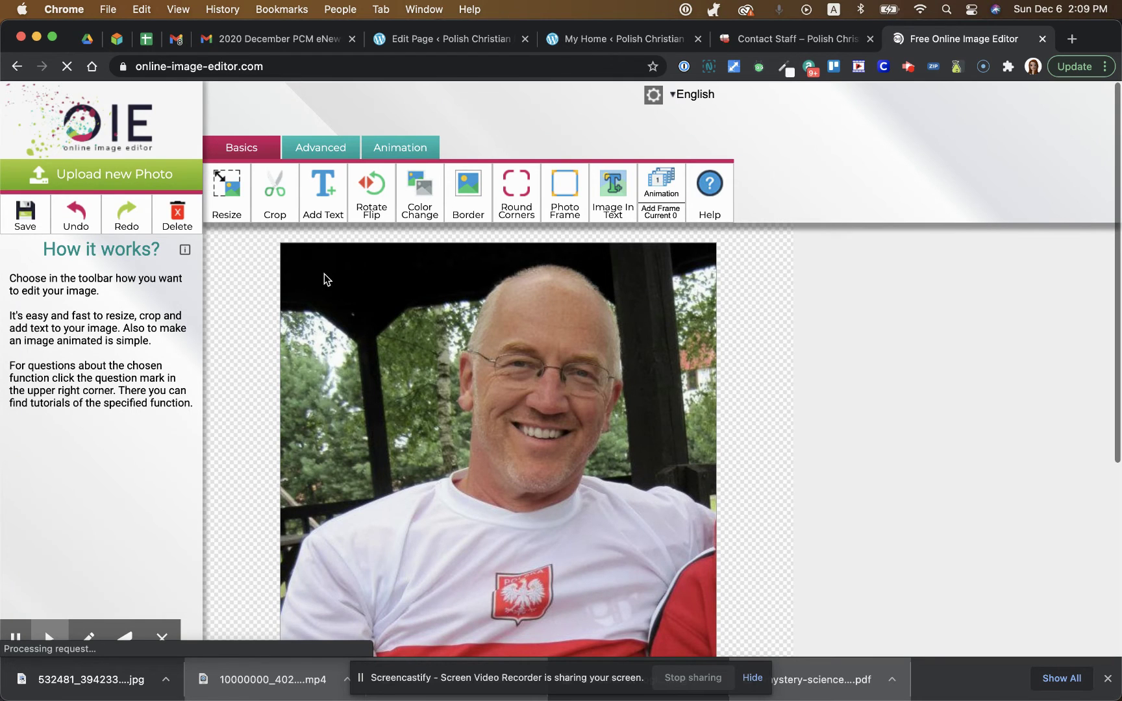
Start a Cut Shapes cut-out of the uploaded portrait using the circle shape.
{"action": "left_click", "coordinate": [317, 156]}
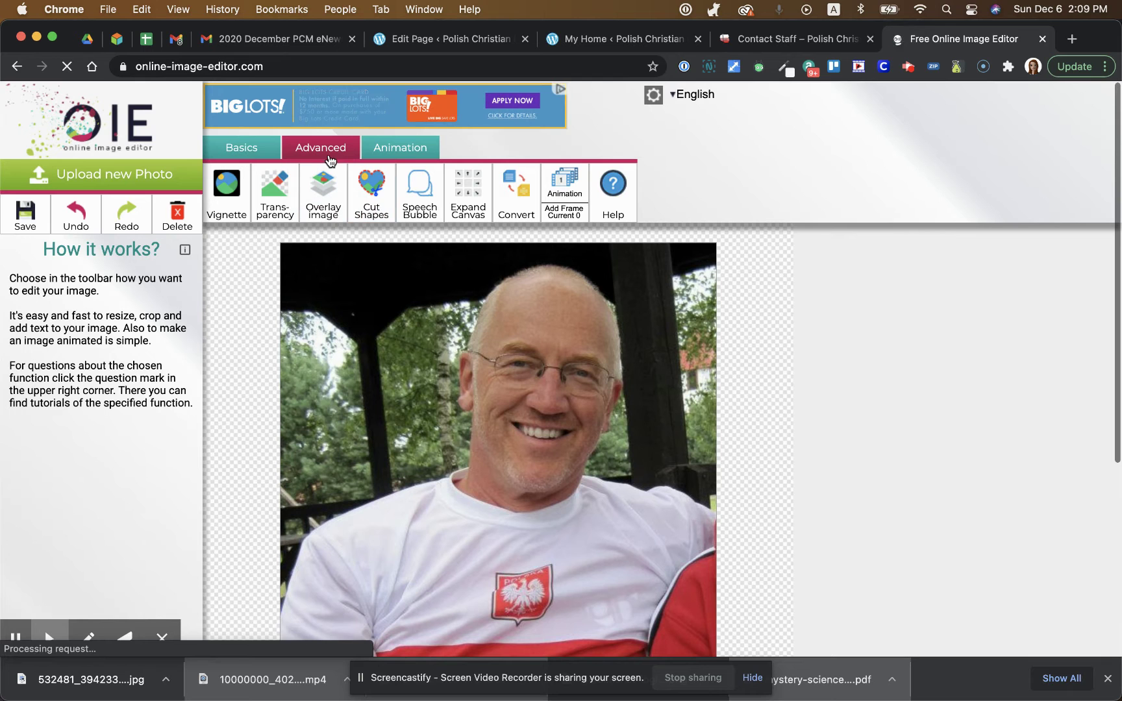
{"action": "left_click", "coordinate": [380, 218]}
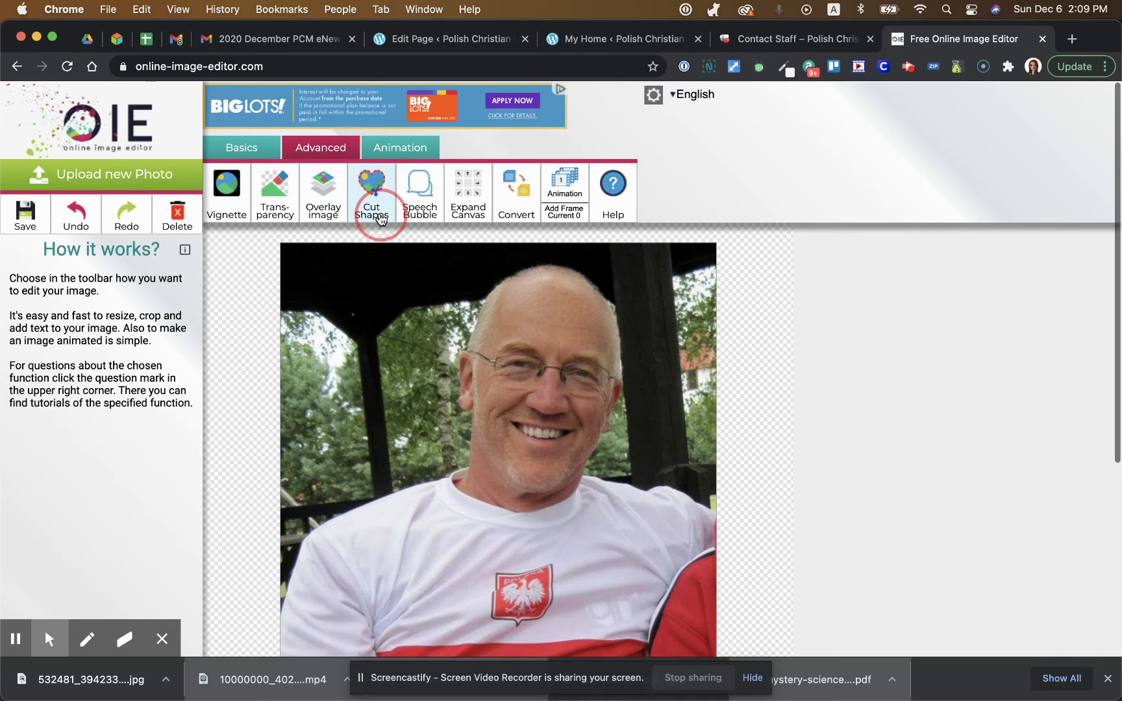
{"action": "left_click", "coordinate": [34, 334]}
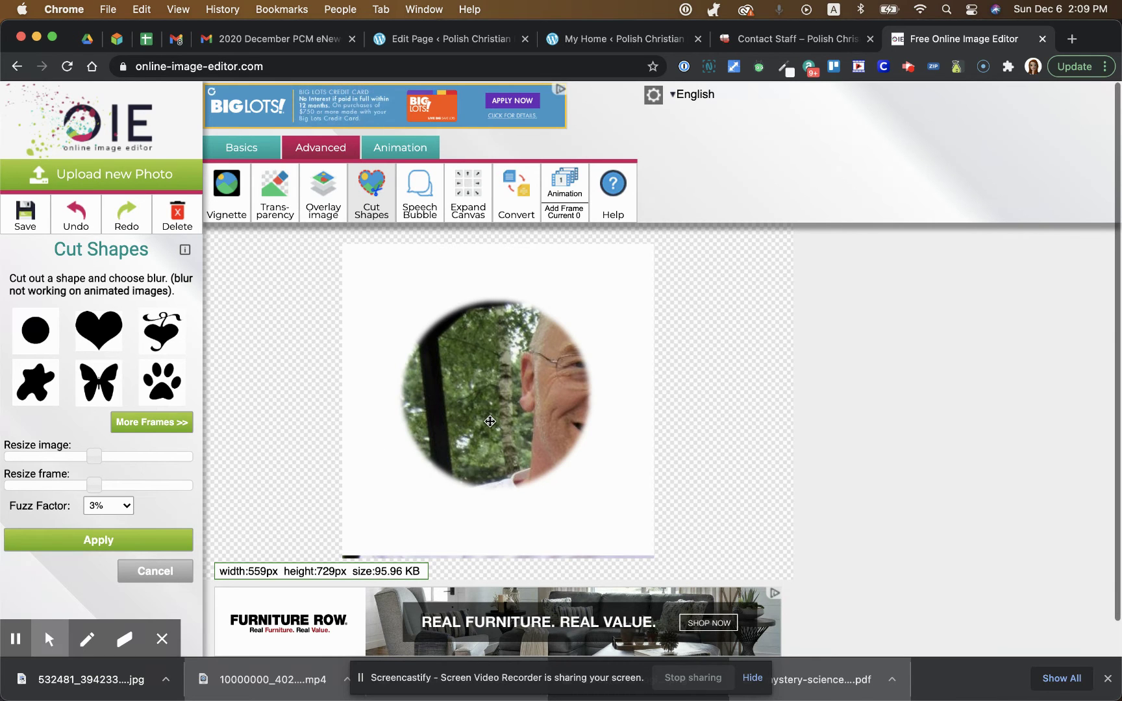
Shrink the image within the circular frame and reposition it so the head and shoulders are centred and the photo fills the circle.
{"action": "left_click_drag", "start_coordinate": [519, 414], "coordinate": [472, 413]}
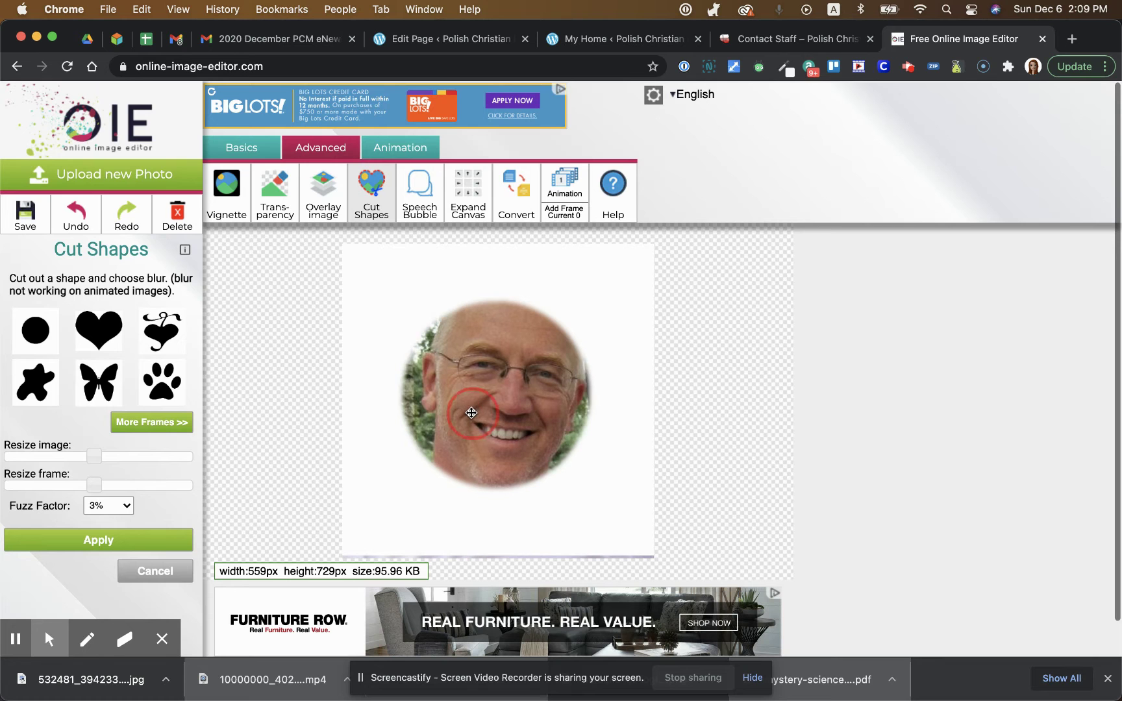
{"action": "left_click", "coordinate": [95, 457]}
{"action": "left_click_drag", "start_coordinate": [95, 457], "coordinate": [77, 456]}
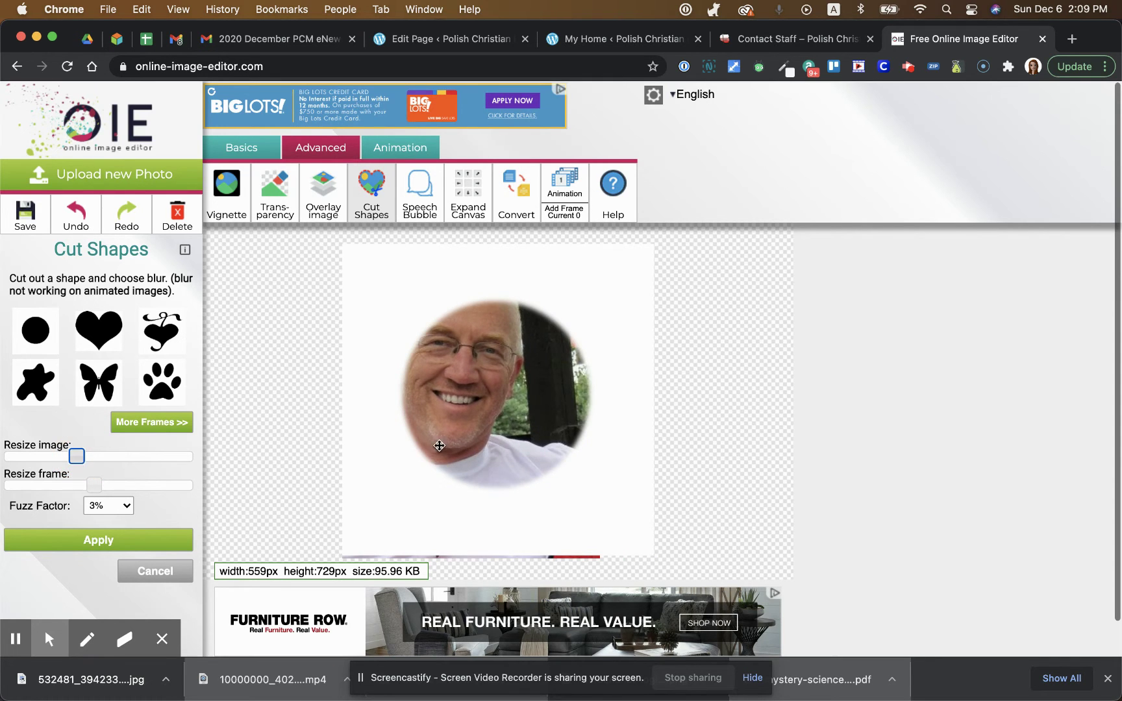
{"action": "left_click_drag", "start_coordinate": [448, 432], "coordinate": [515, 455]}
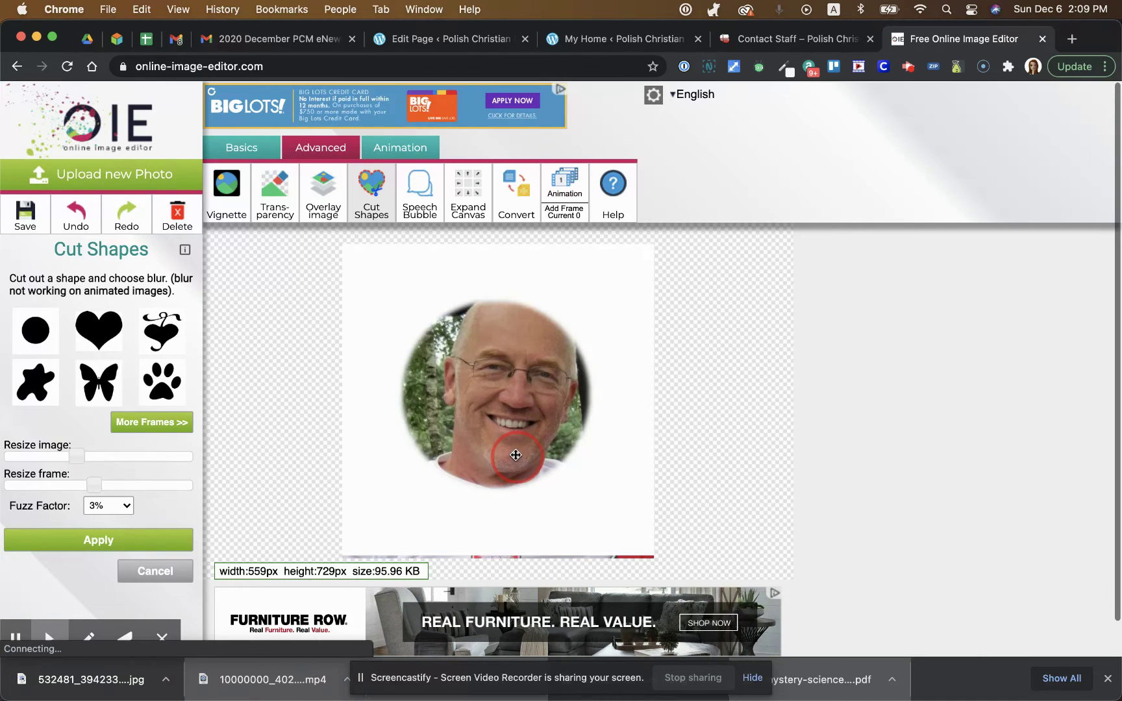
{"action": "left_click", "coordinate": [53, 458]}
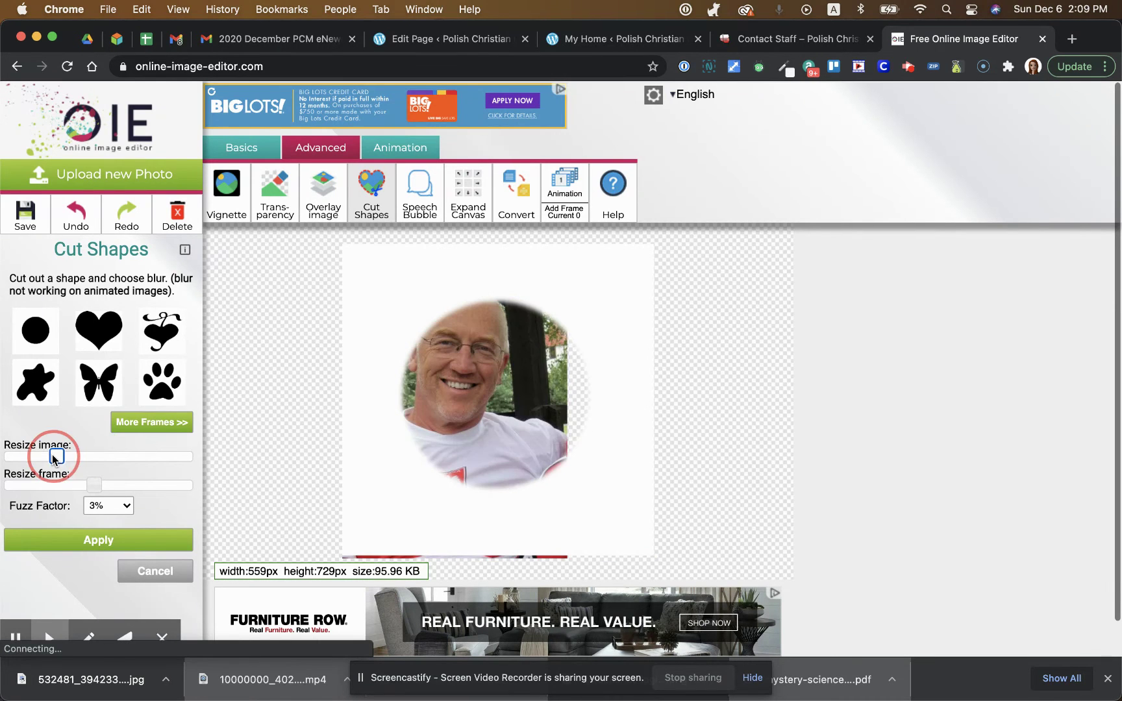
{"action": "left_click_drag", "start_coordinate": [477, 436], "coordinate": [528, 477]}
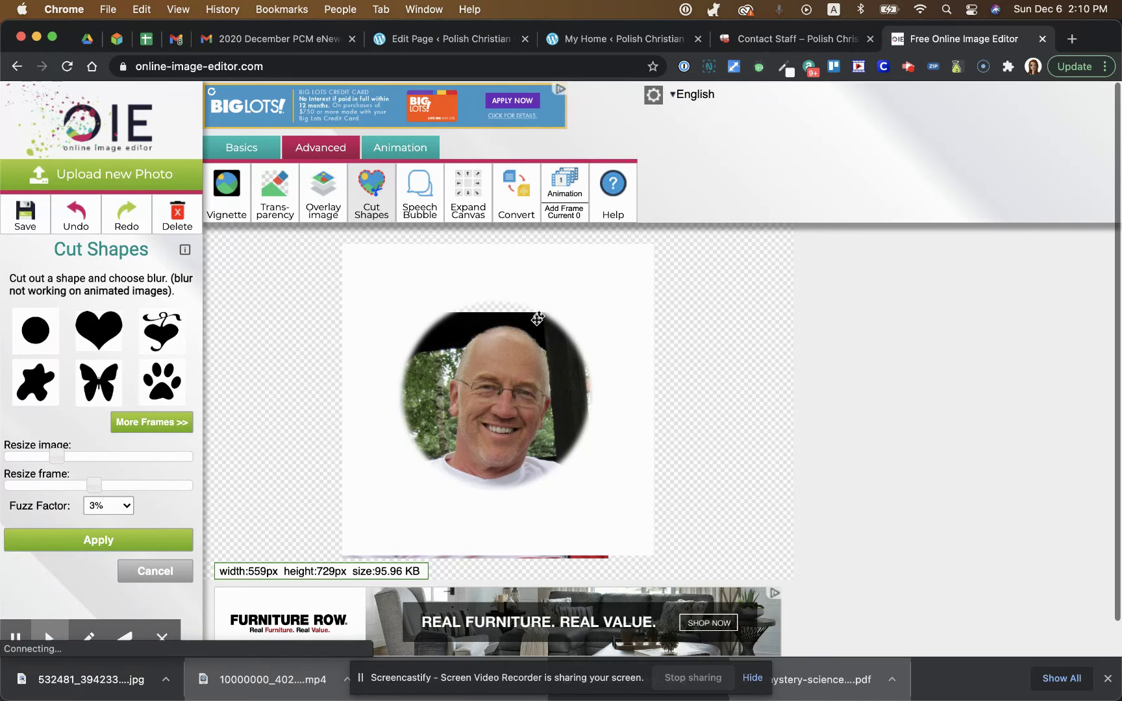
{"action": "mouse_move", "coordinate": [518, 408]}
{"action": "left_mouse_down"}
{"action": "mouse_move", "coordinate": [518, 392]}
{"action": "mouse_move", "coordinate": [501, 421]}
{"action": "left_mouse_up"}
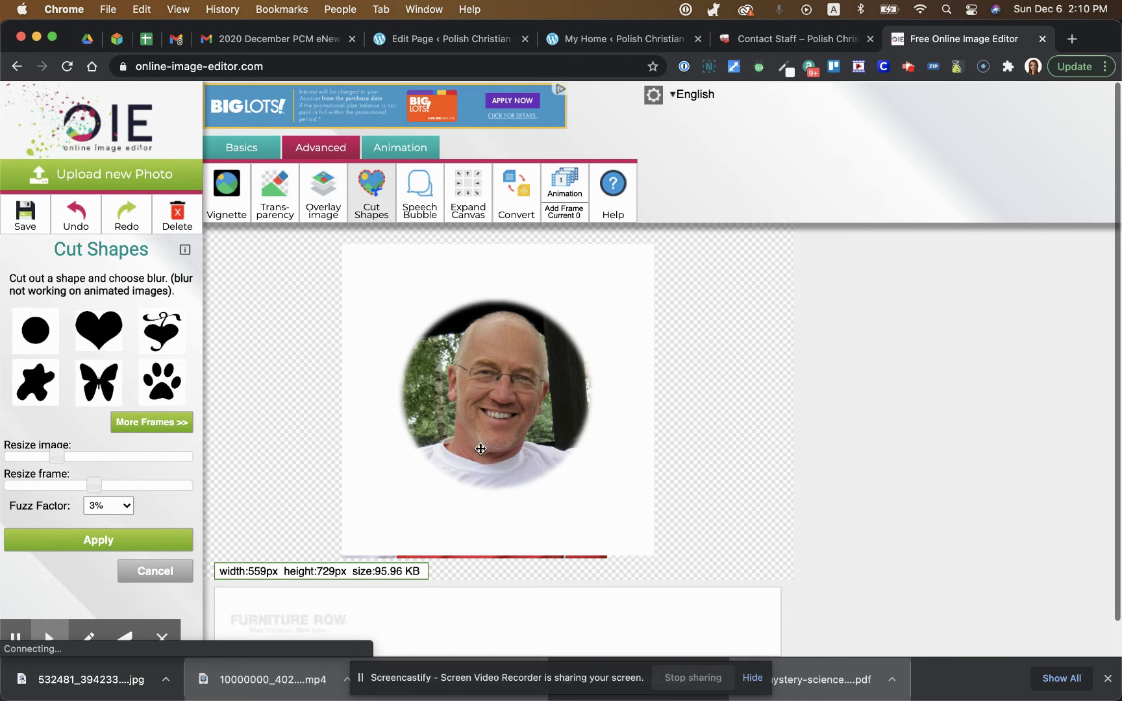
{"action": "left_click_drag", "start_coordinate": [57, 457], "coordinate": [61, 455]}
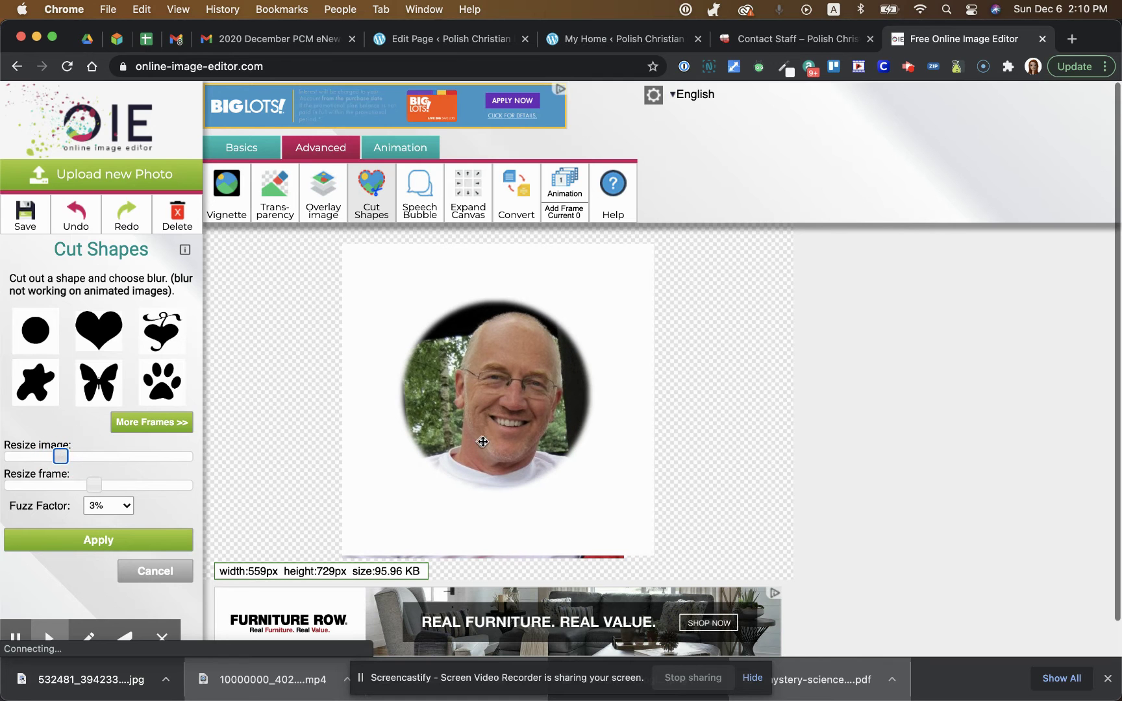
{"action": "left_click_drag", "start_coordinate": [494, 430], "coordinate": [498, 432]}
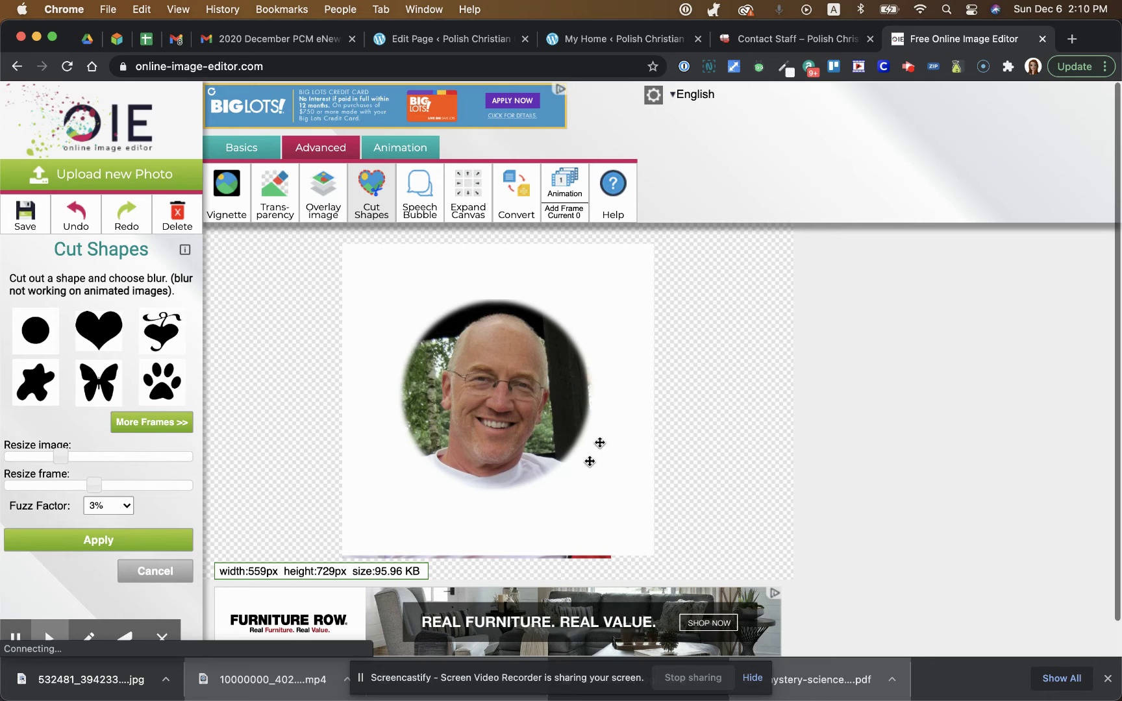
Compare the portraits on the Contact Staff page, return to the image editor and set the circle's Fuzz Factor to 0%.
{"action": "left_click", "coordinate": [781, 39]}
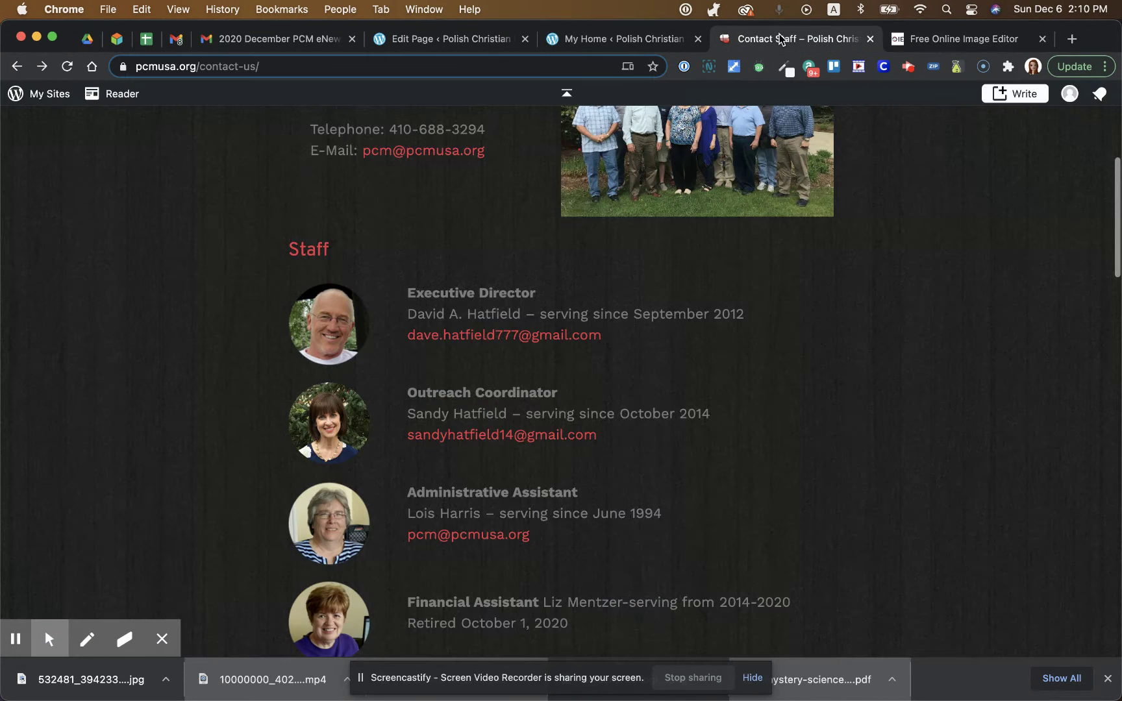
{"action": "left_click", "coordinate": [904, 45]}
{"action": "left_click", "coordinate": [119, 510]}
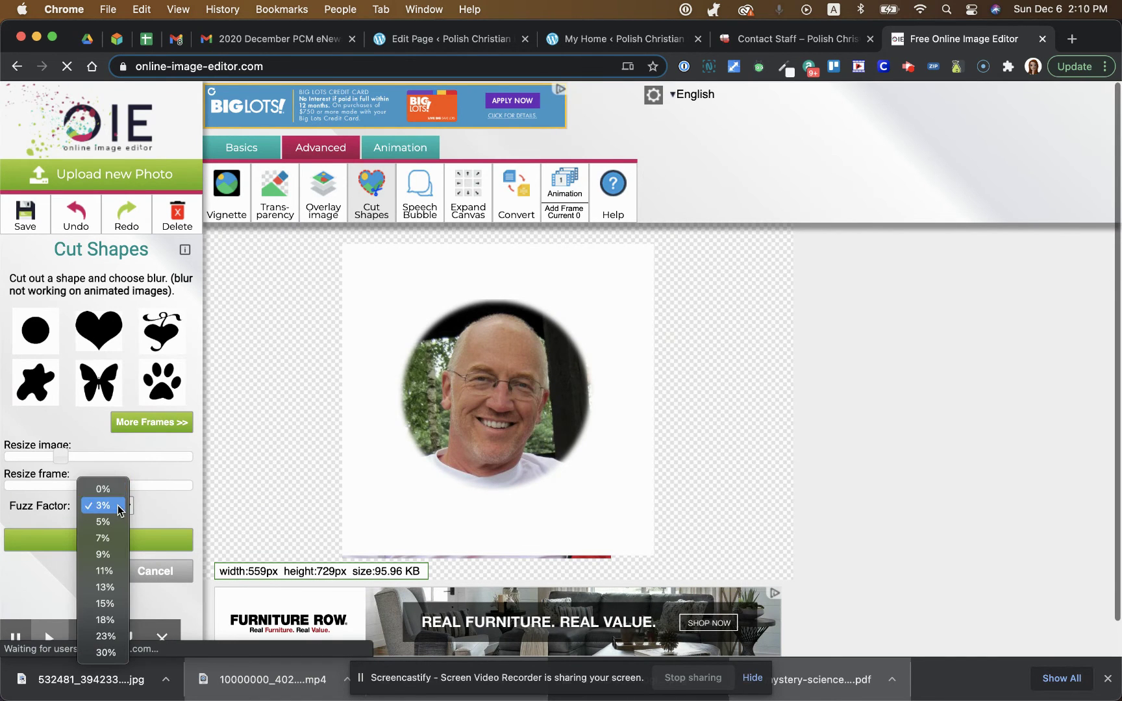
{"action": "left_click", "coordinate": [100, 490]}
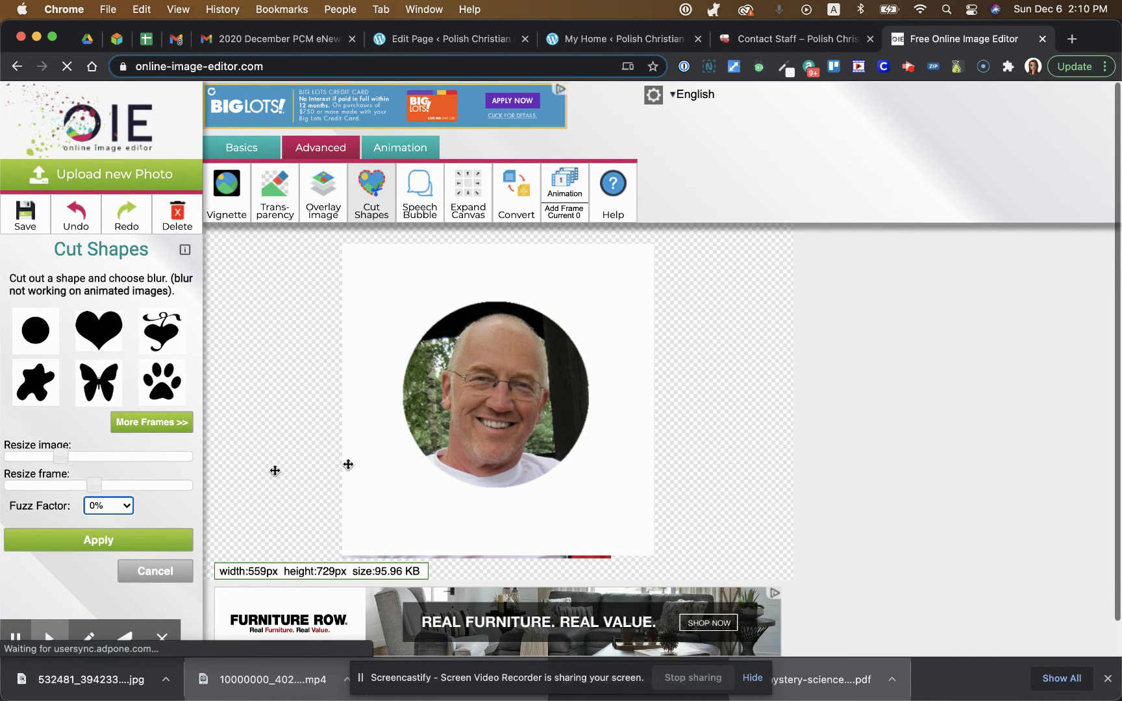
Apply the circular cut-out and save the resulting image locally.
{"action": "mouse_move", "coordinate": [2, 472]}
{"action": "left_click", "coordinate": [111, 545]}
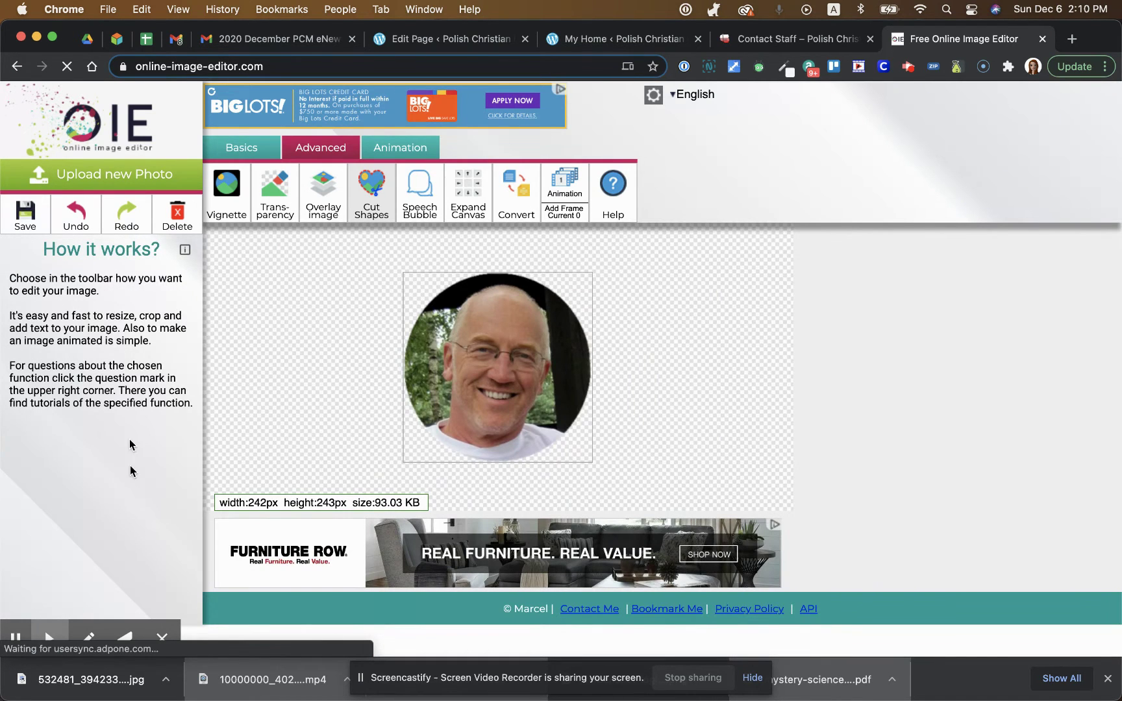
{"action": "left_click", "coordinate": [24, 215]}
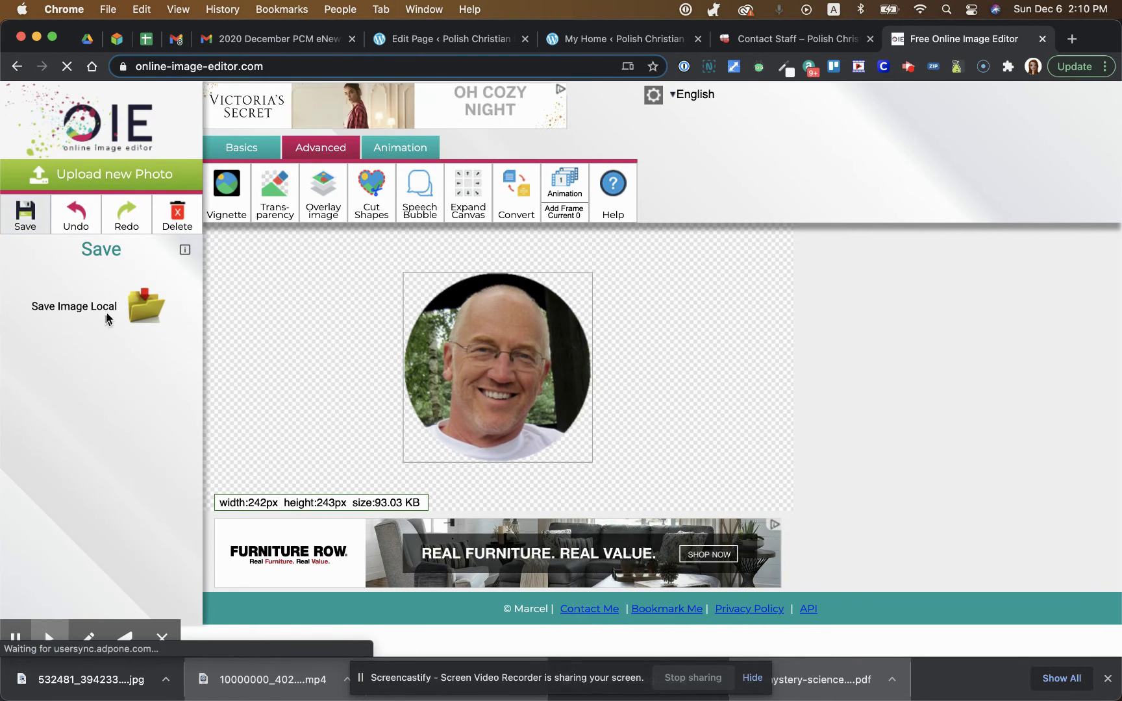
{"action": "left_click", "coordinate": [156, 309]}
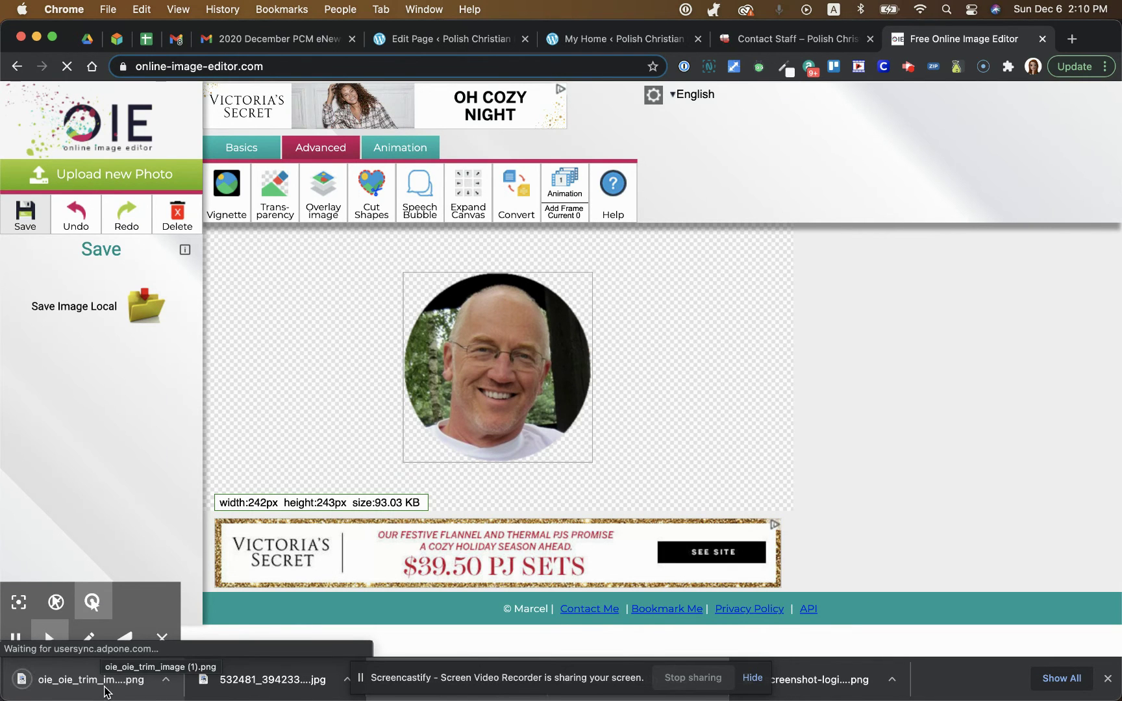
Switch to the Contact Staff page of pcmusa.org and open it for editing in WordPress.
{"action": "left_click", "coordinate": [768, 48]}
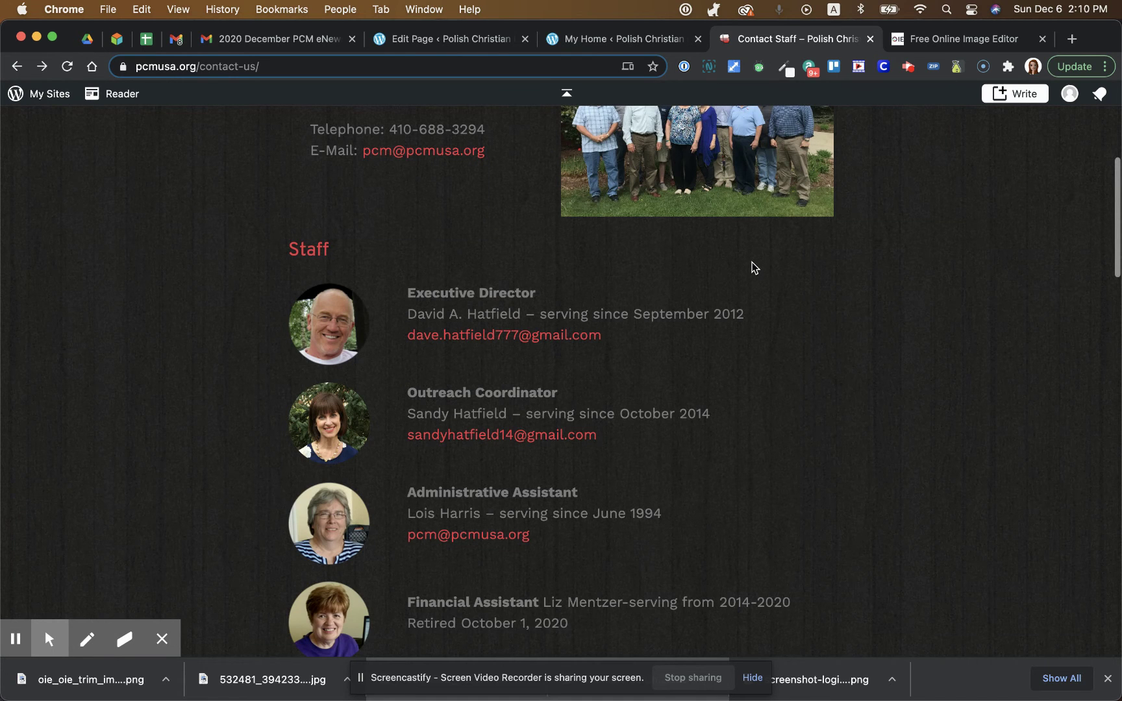
{"action": "scroll", "coordinate": [807, 367], "scroll_direction": "down", "scroll_amount": 15}
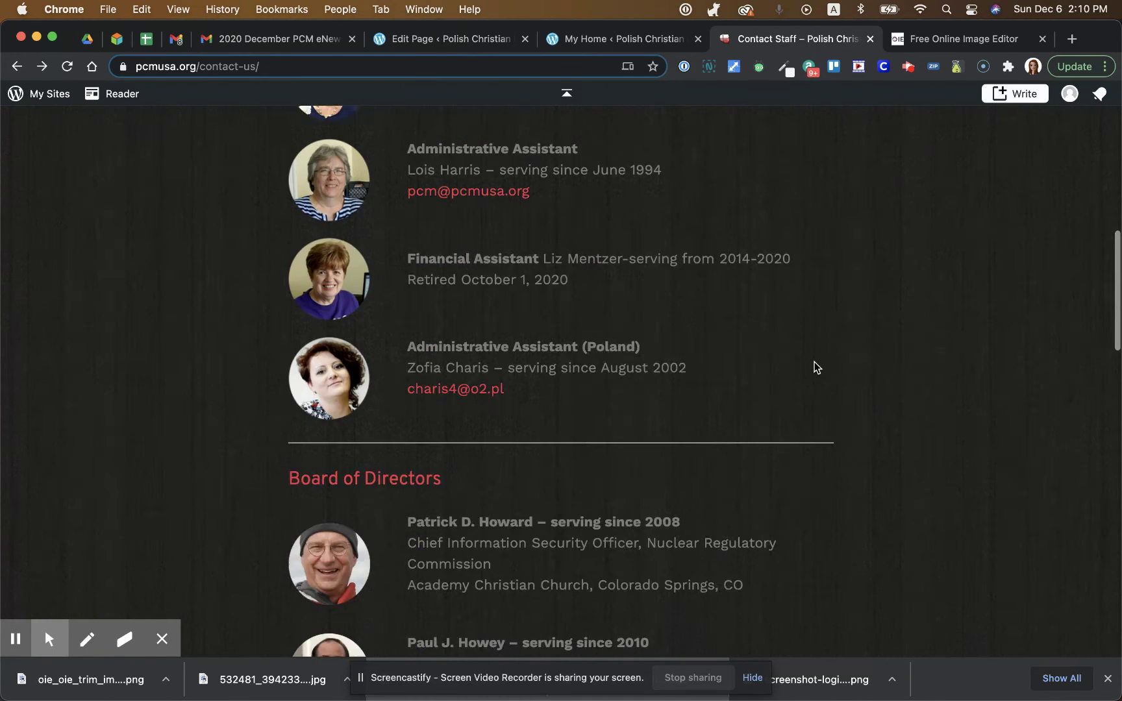
{"action": "scroll", "coordinate": [814, 364], "scroll_direction": "down", "scroll_amount": 7}
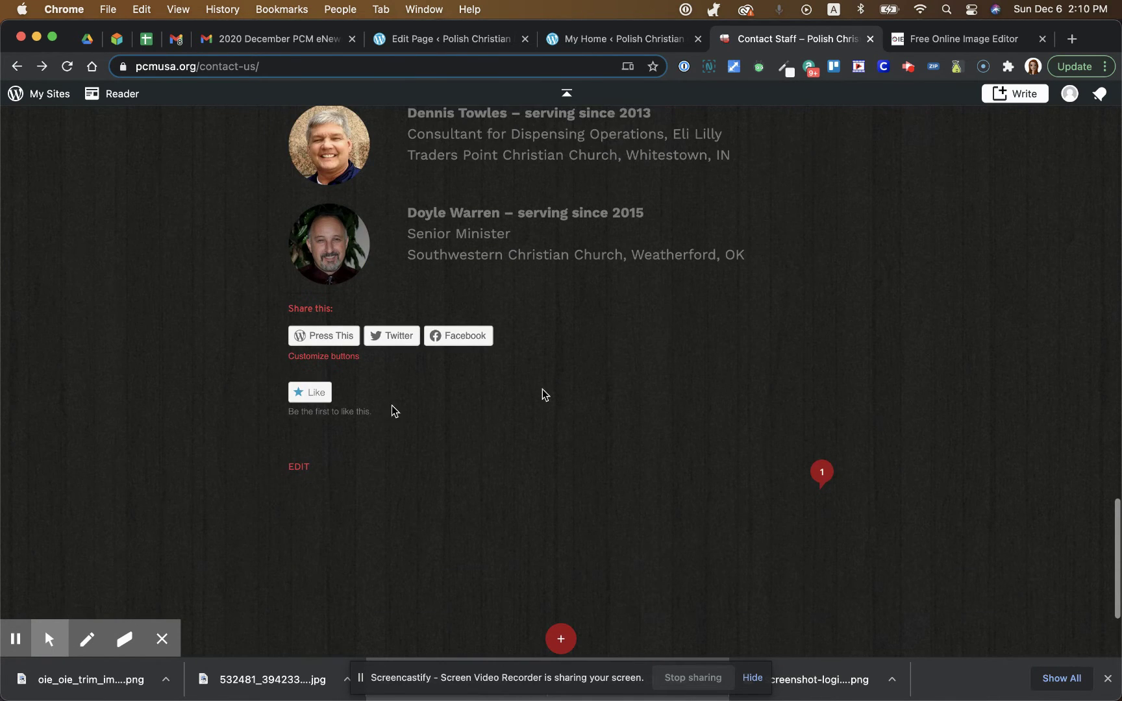
{"action": "left_click", "coordinate": [302, 472]}
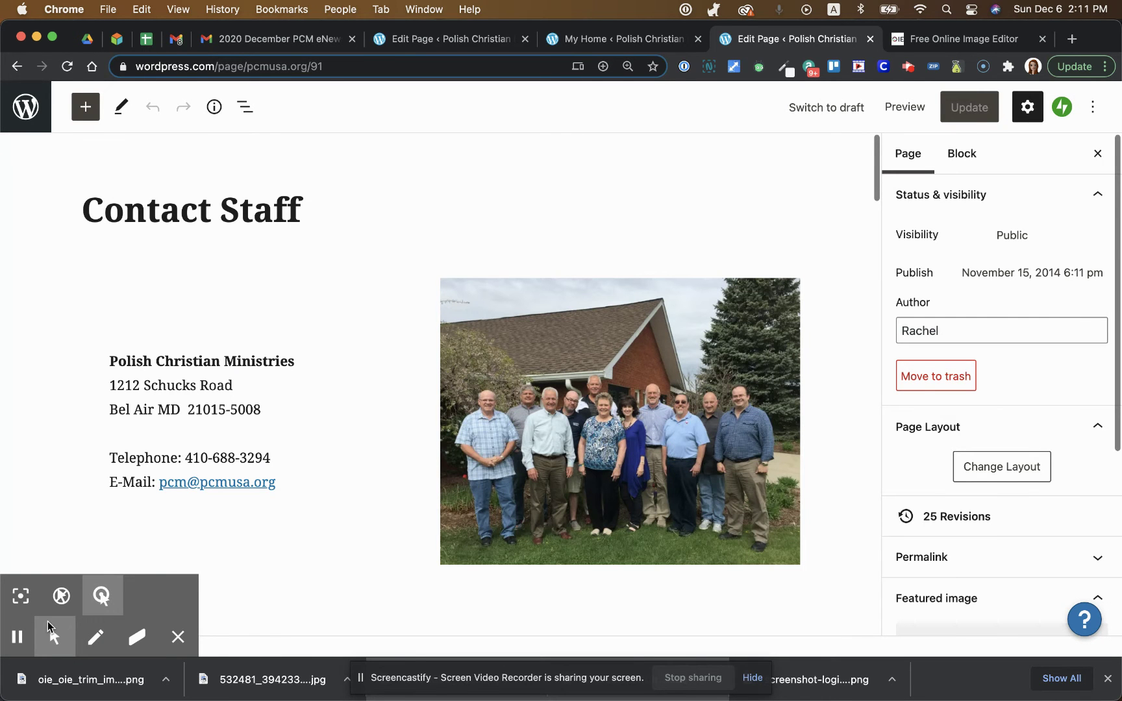
Remove the Financial Assistant's Media & Text block from the Staff section.
{"action": "scroll", "coordinate": [554, 367], "scroll_direction": "down", "scroll_amount": 5}
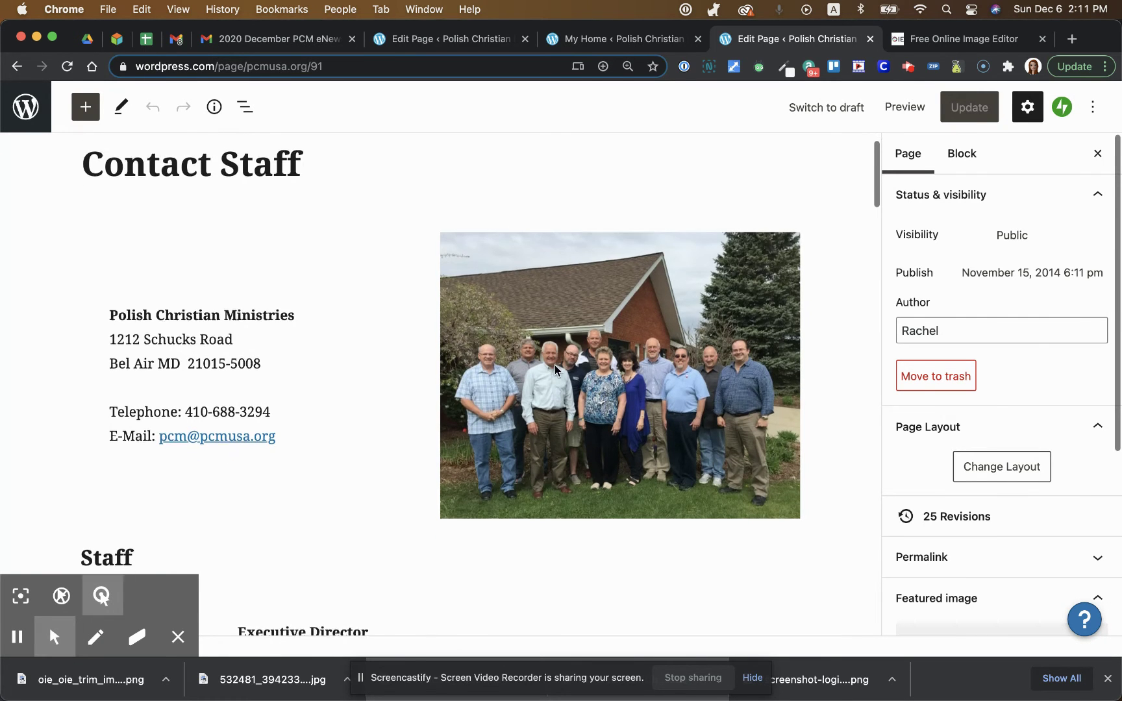
{"action": "scroll", "coordinate": [553, 368], "scroll_direction": "down", "scroll_amount": 6}
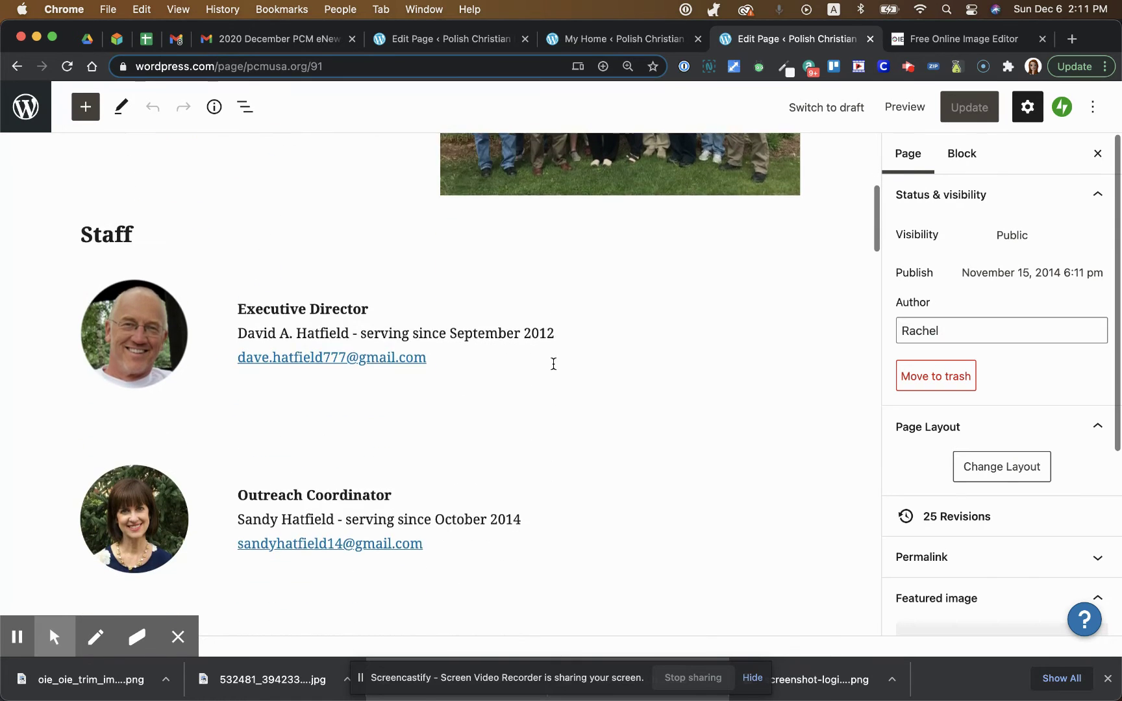
{"action": "scroll", "coordinate": [553, 364], "scroll_direction": "down", "scroll_amount": 4}
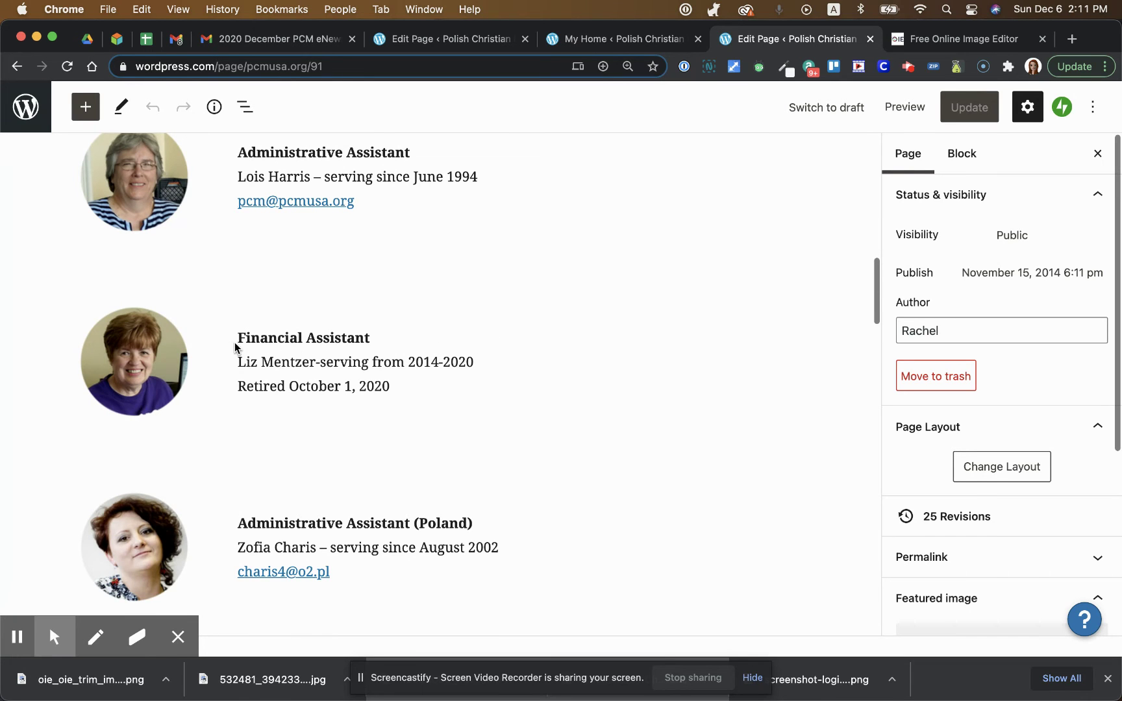
{"action": "left_click", "coordinate": [170, 363]}
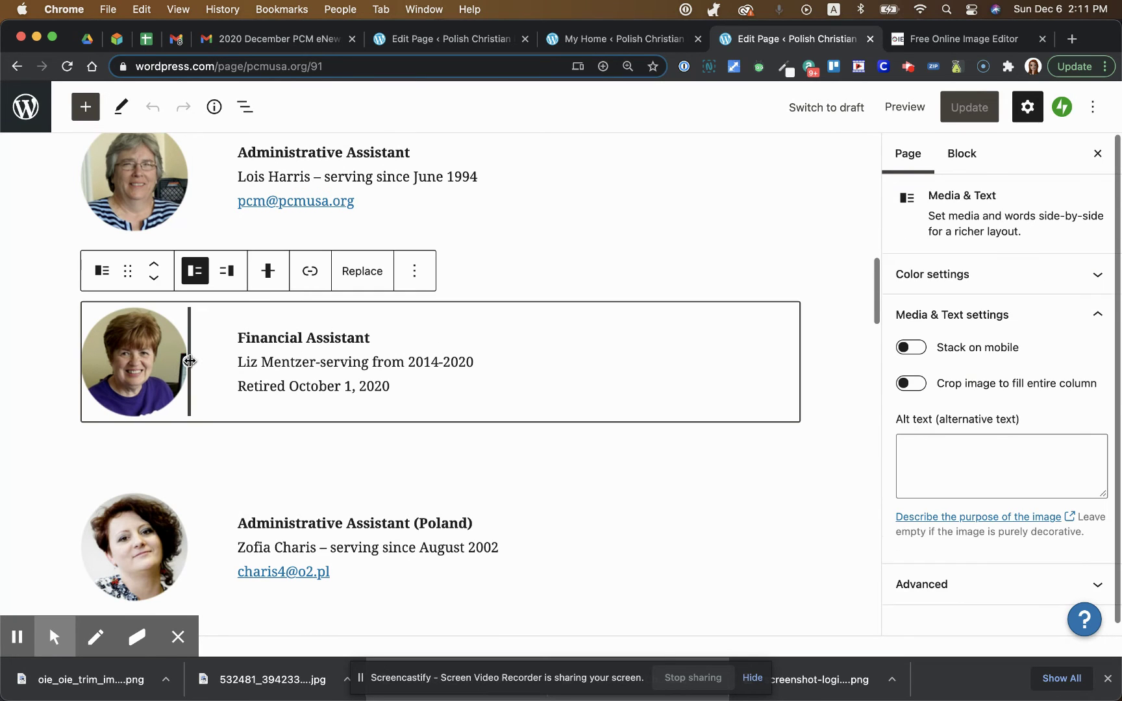
{"action": "left_click", "coordinate": [416, 273]}
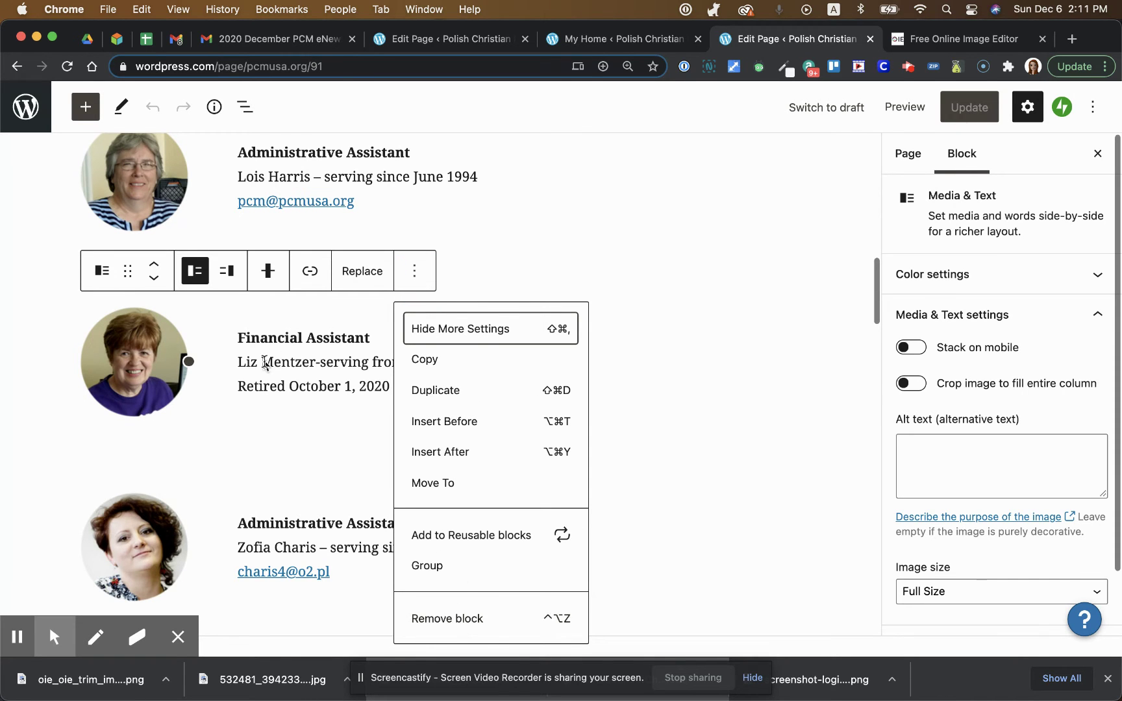
{"action": "left_click", "coordinate": [462, 620]}
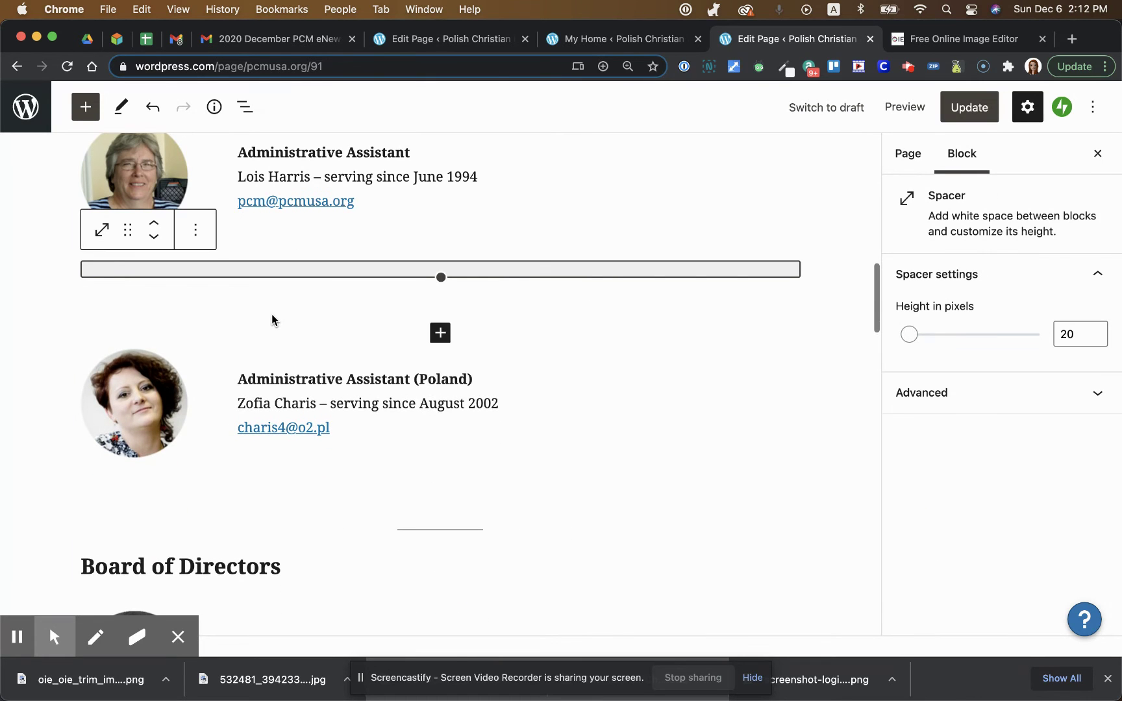
Remove the extra Spacer block between the Administrative Assistant and Administrative Assistant (Poland) entries.
{"action": "left_click", "coordinate": [314, 271]}
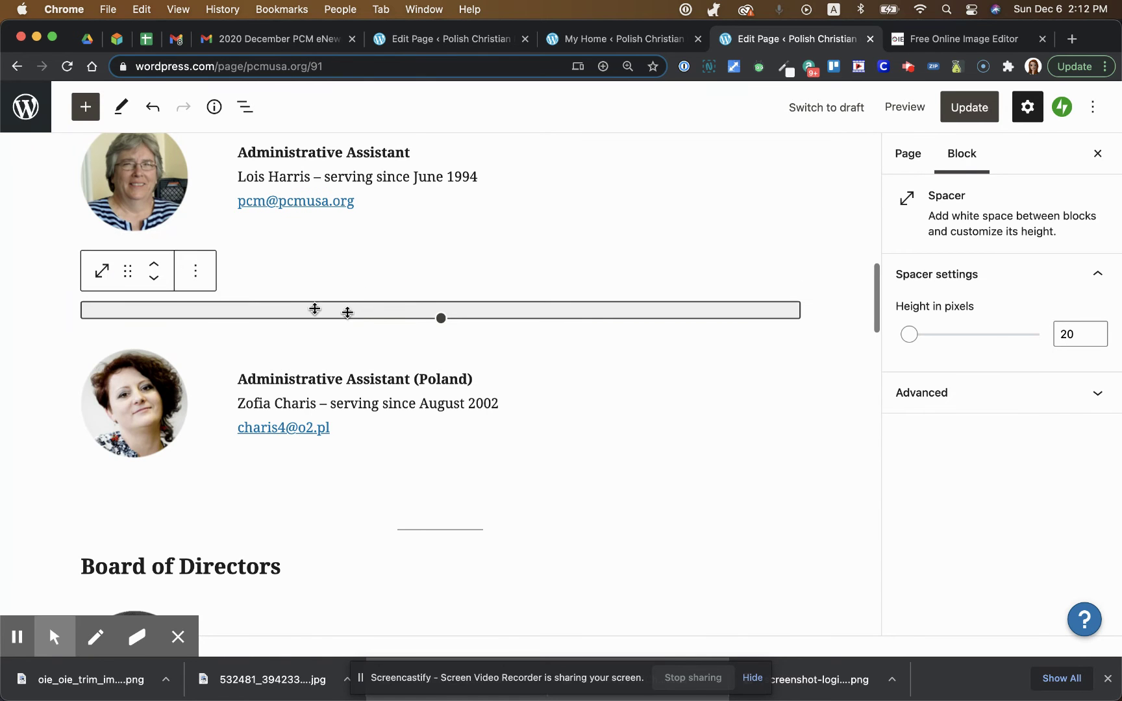
{"action": "left_click", "coordinate": [195, 270]}
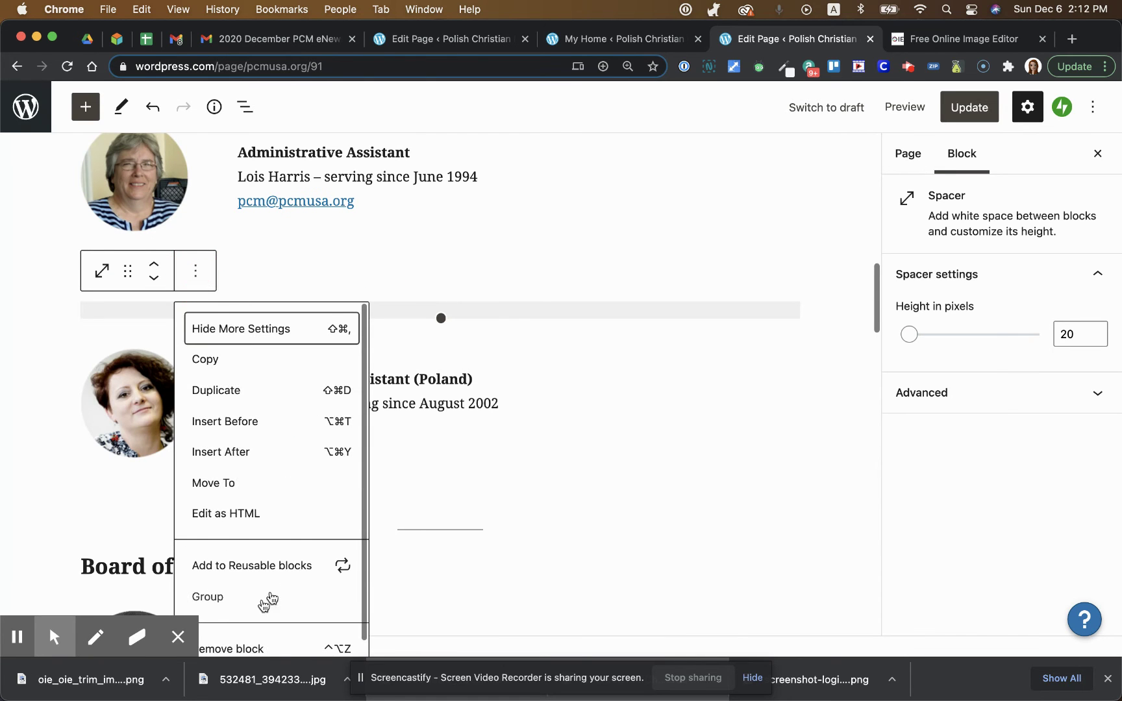
{"action": "scroll", "coordinate": [302, 583], "scroll_direction": "down", "scroll_amount": 1}
{"action": "left_click", "coordinate": [251, 637]}
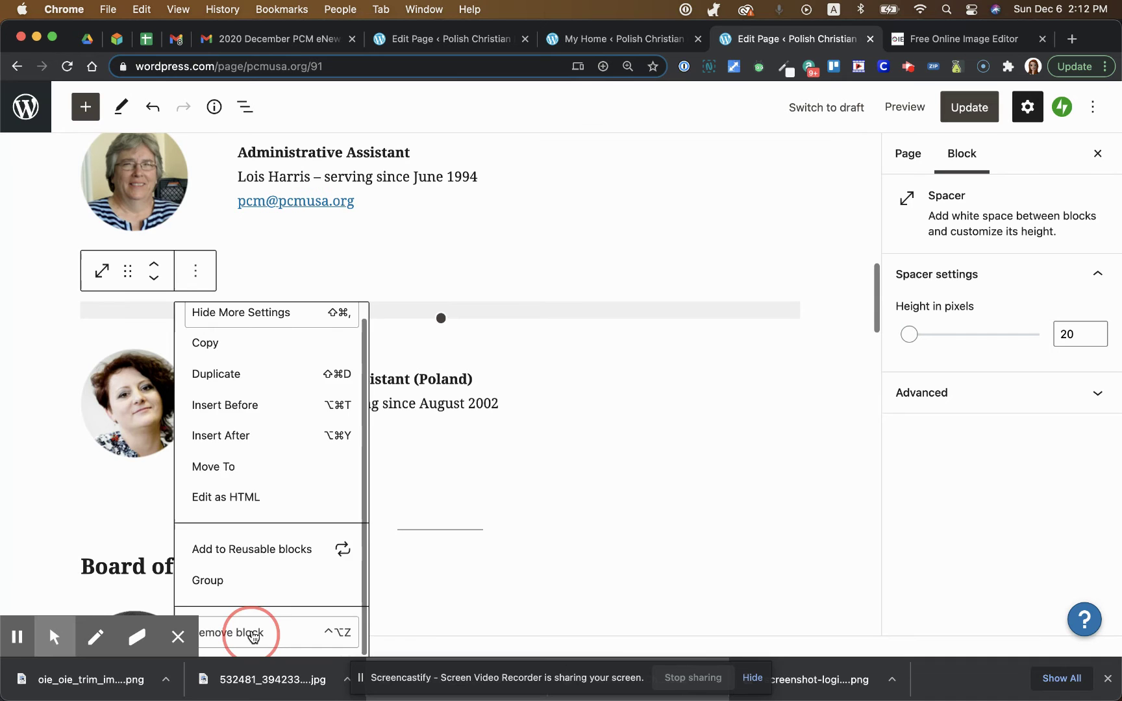
Look through the Board of Directors entries, checking their portraits, order and descriptions down to the end of the list.
{"action": "scroll", "coordinate": [354, 214], "scroll_direction": "down", "scroll_amount": 3}
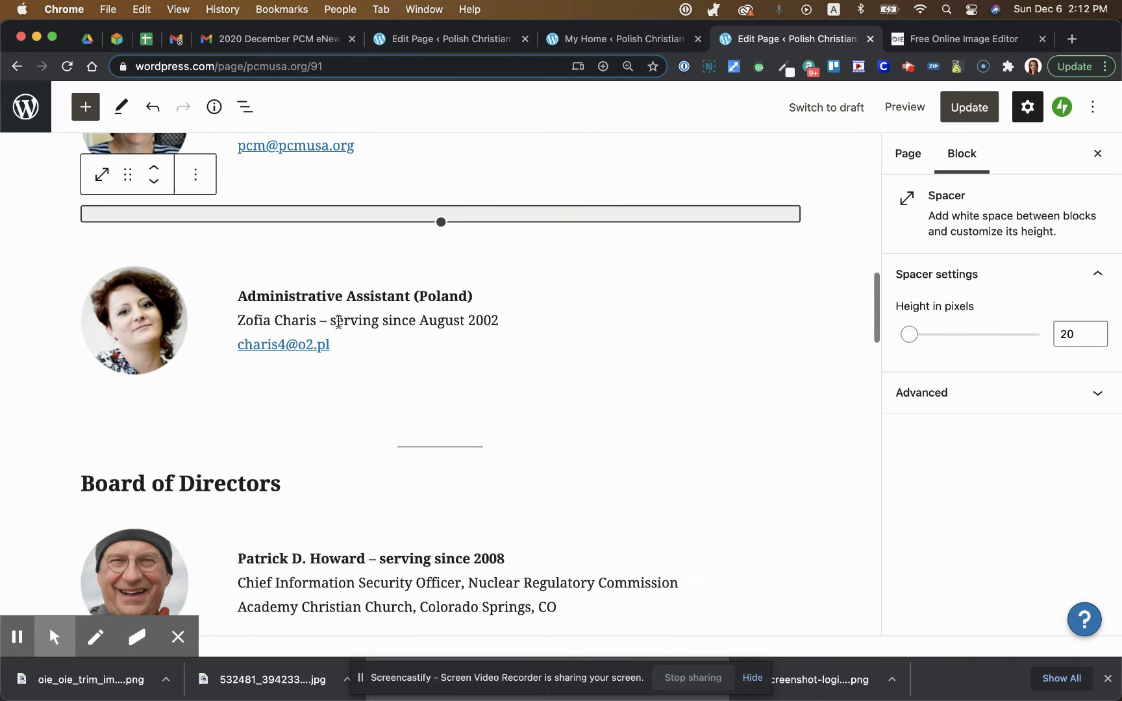
{"action": "scroll", "coordinate": [362, 307], "scroll_direction": "down", "scroll_amount": 10}
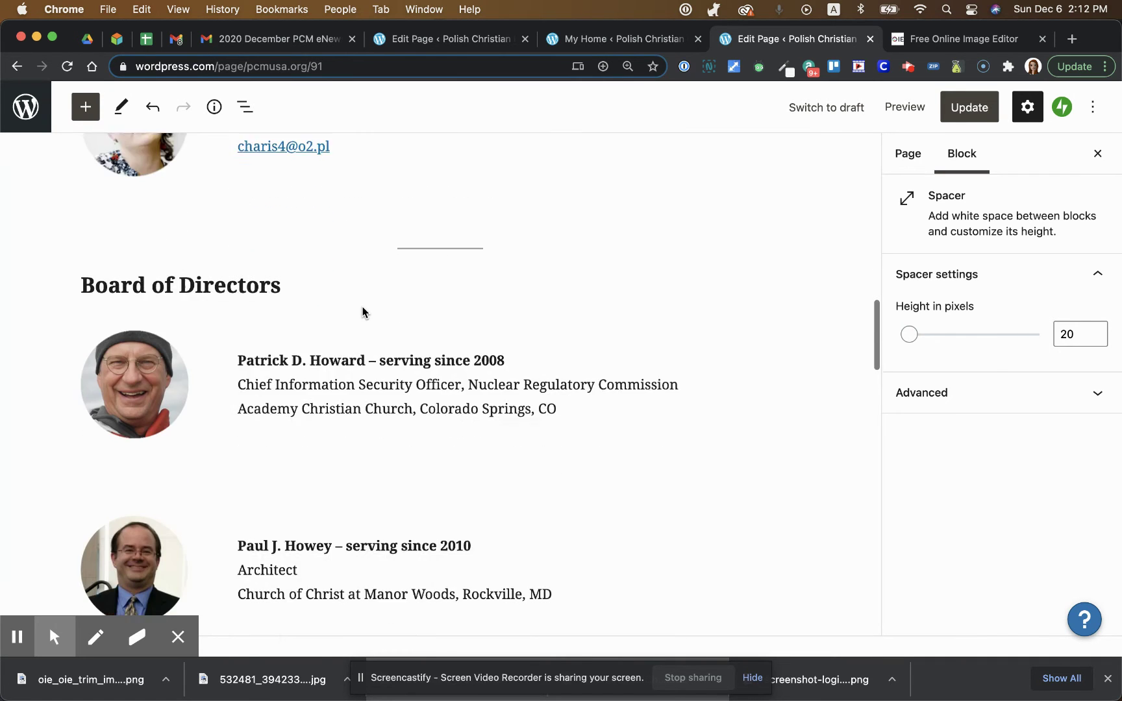
{"action": "scroll", "coordinate": [362, 307], "scroll_direction": "down", "scroll_amount": 14}
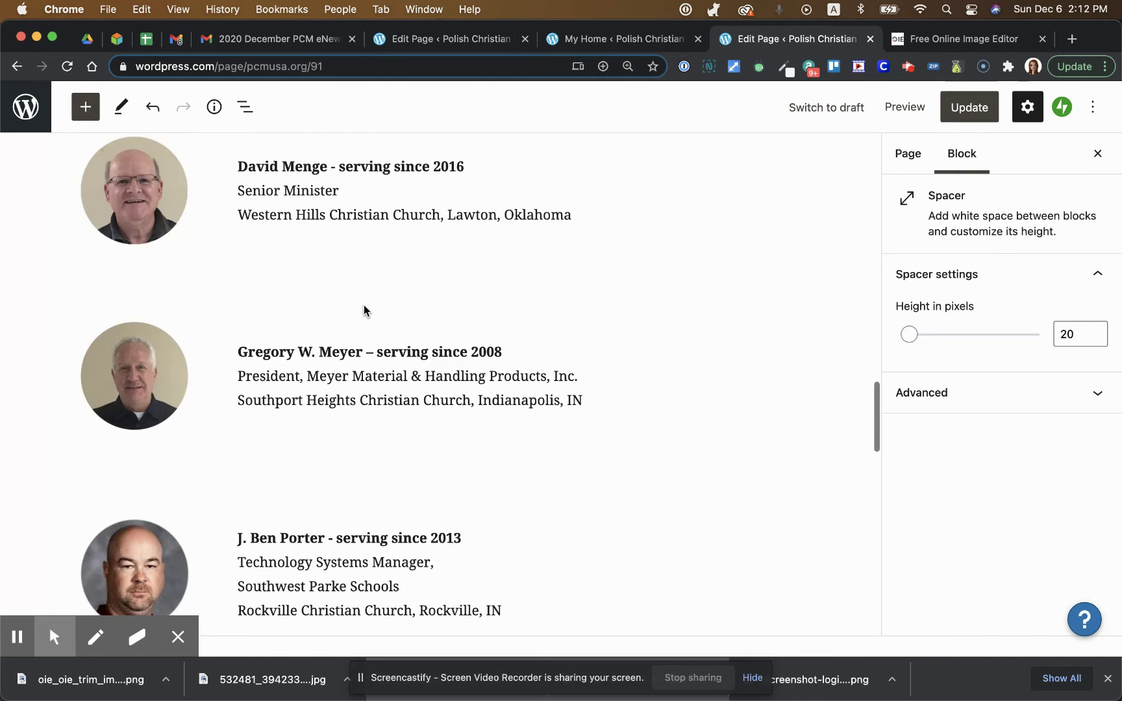
{"action": "scroll", "coordinate": [365, 304], "scroll_direction": "down", "scroll_amount": 2}
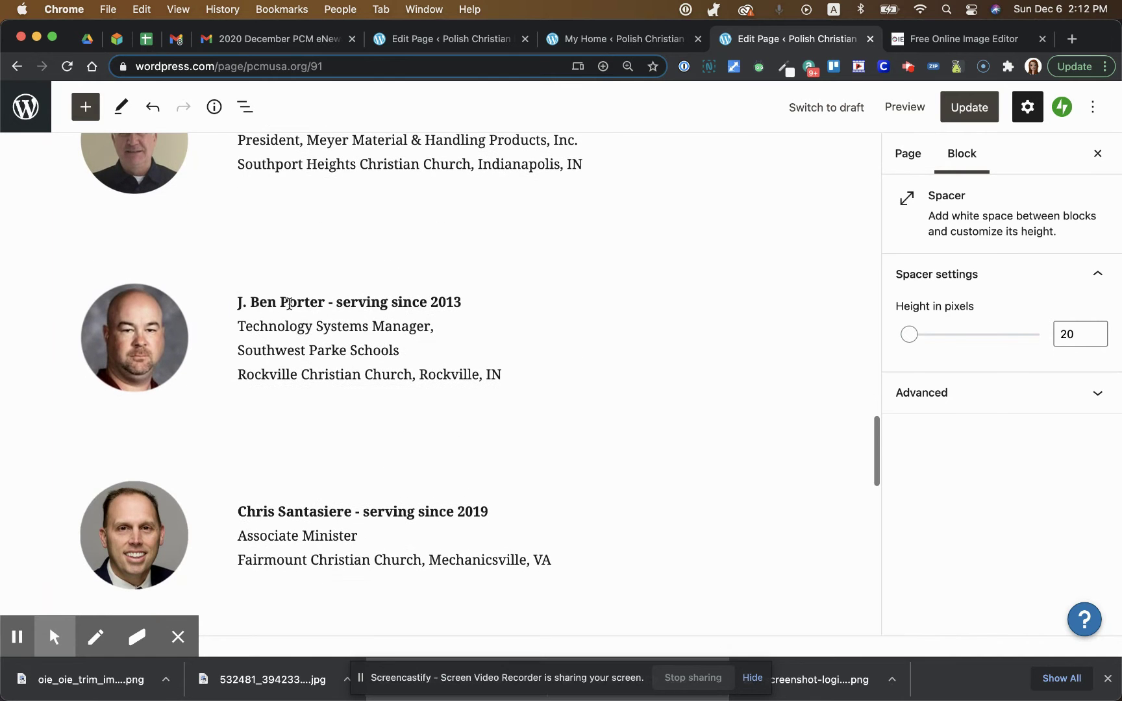
{"action": "scroll", "coordinate": [313, 303], "scroll_direction": "down", "scroll_amount": 3}
{"action": "scroll", "coordinate": [318, 303], "scroll_direction": "down", "scroll_amount": 15}
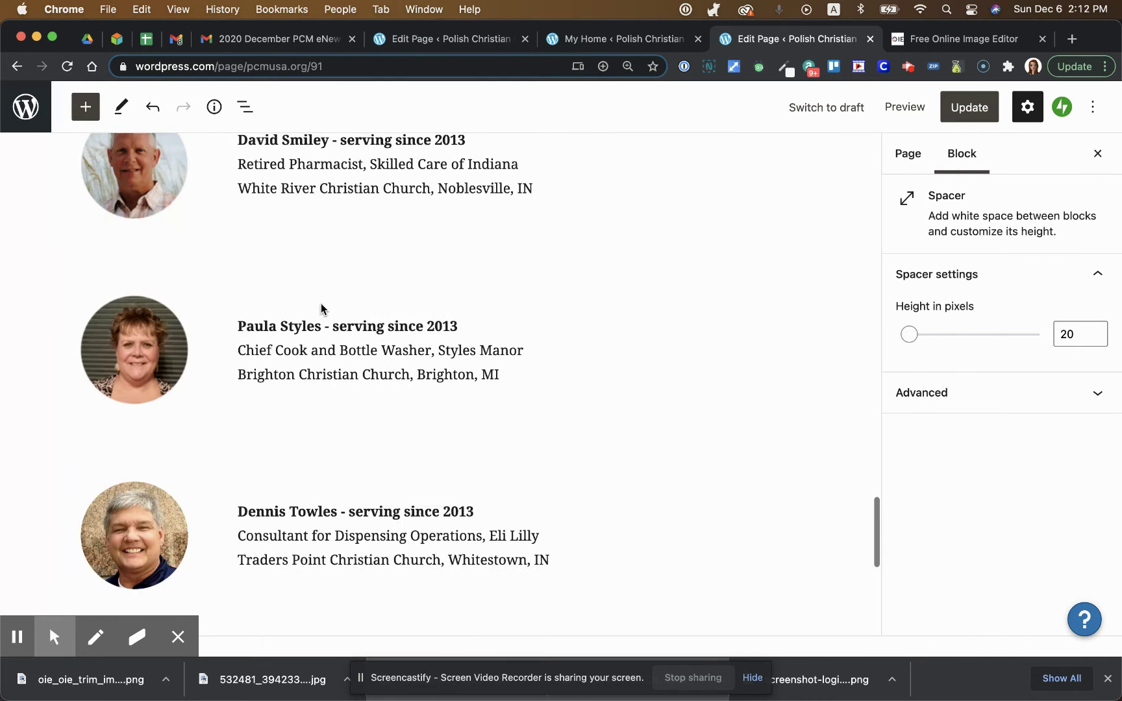
{"action": "scroll", "coordinate": [321, 303], "scroll_direction": "down", "scroll_amount": 2}
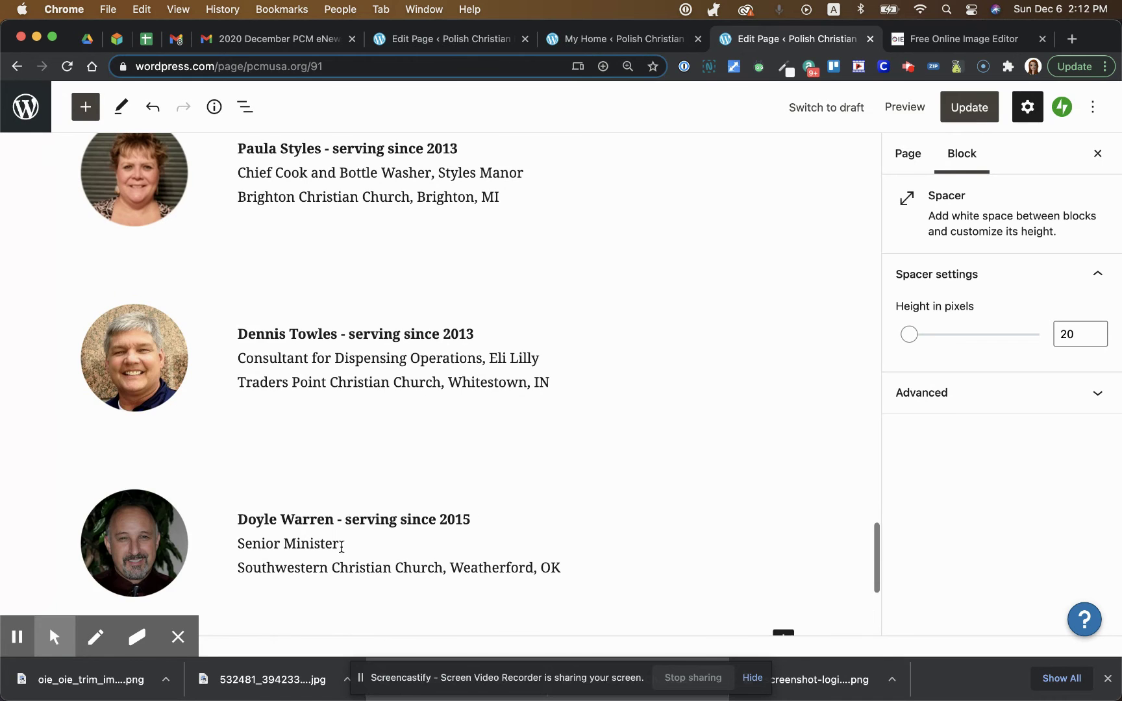
{"action": "scroll", "coordinate": [341, 548], "scroll_direction": "up", "scroll_amount": 6}
{"action": "scroll", "coordinate": [342, 545], "scroll_direction": "up", "scroll_amount": 15}
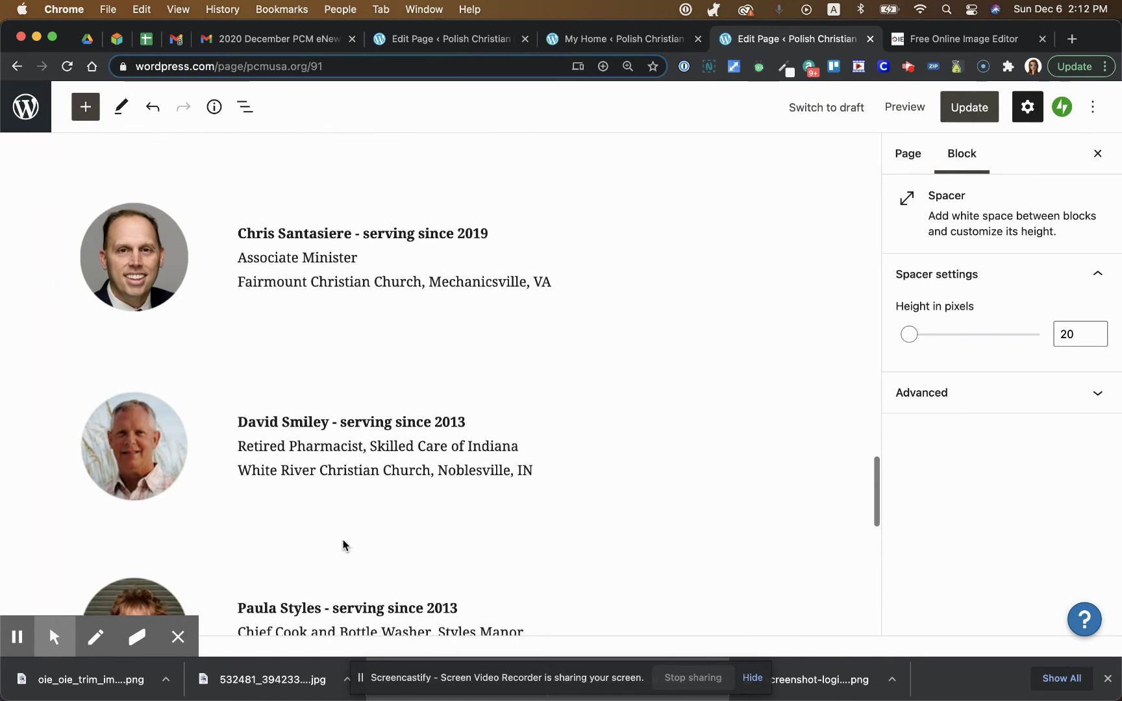
{"action": "scroll", "coordinate": [345, 542], "scroll_direction": "up", "scroll_amount": 1}
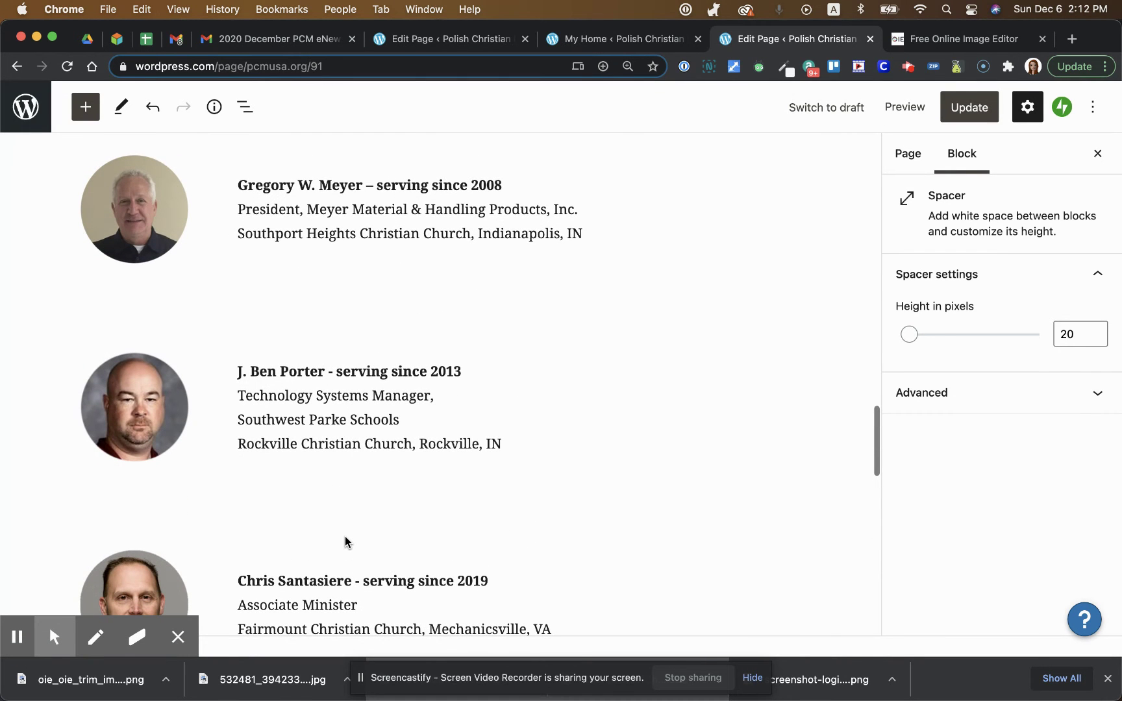
{"action": "scroll", "coordinate": [345, 536], "scroll_direction": "down", "scroll_amount": 1}
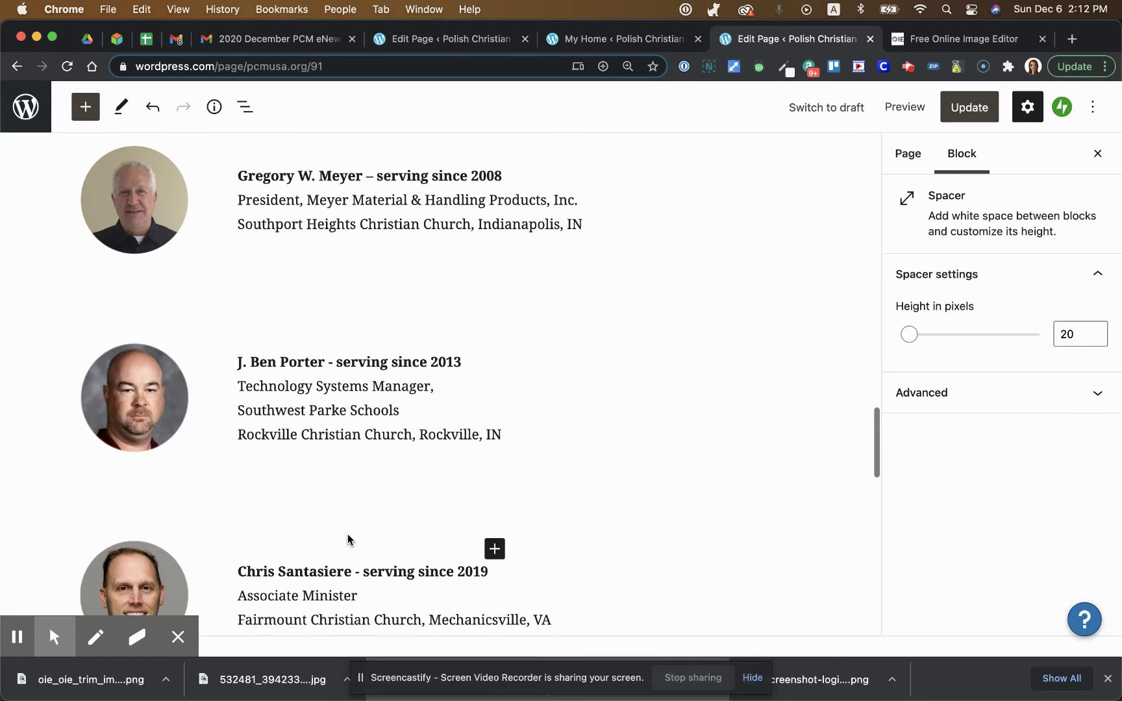
{"action": "scroll", "coordinate": [331, 536], "scroll_direction": "down", "scroll_amount": 1}
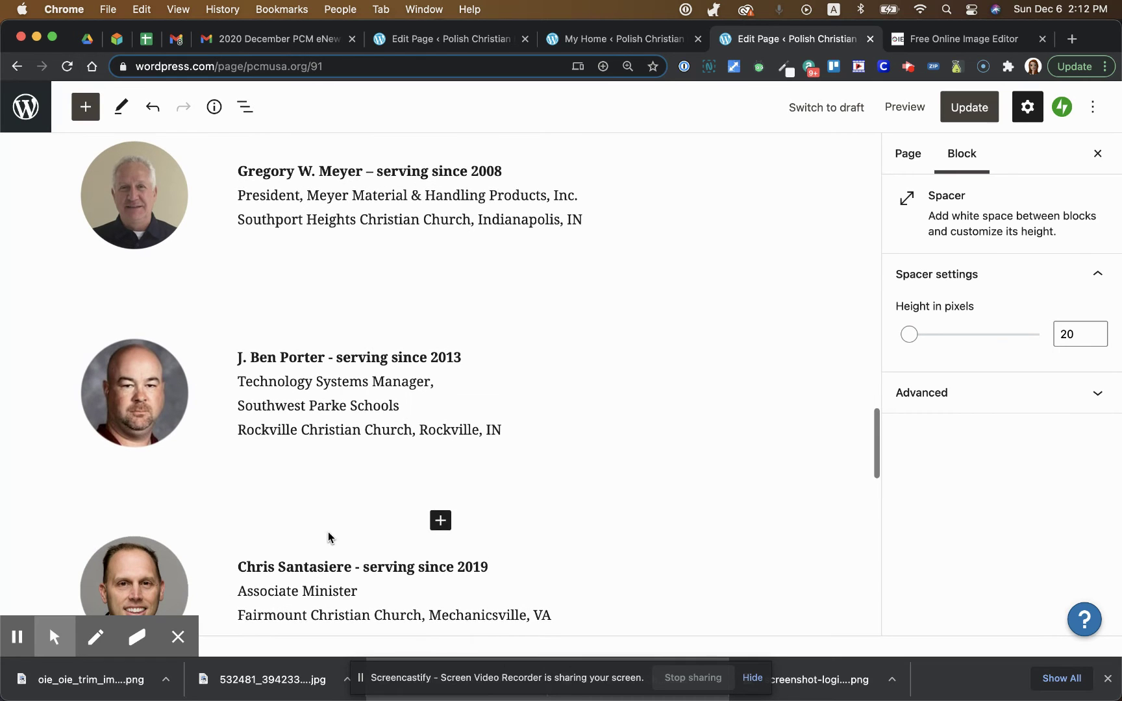
{"action": "scroll", "coordinate": [292, 403], "scroll_direction": "up", "scroll_amount": 1}
{"action": "left_click", "coordinate": [299, 397]}
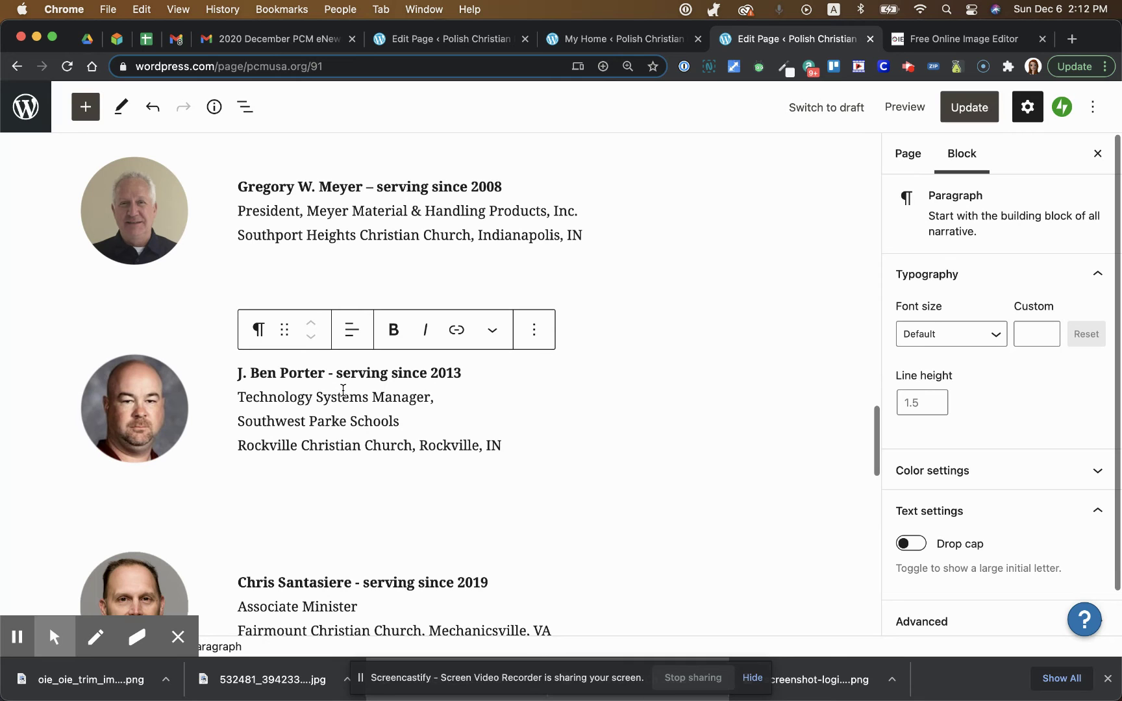
{"action": "left_click", "coordinate": [535, 334]}
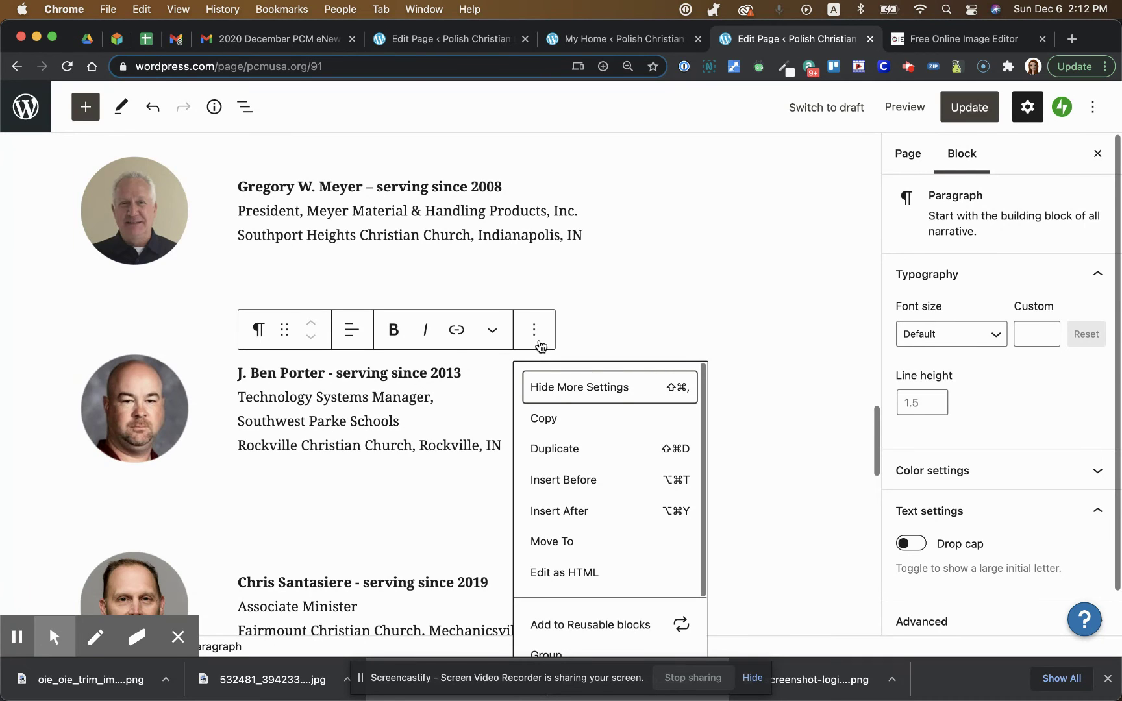
{"action": "left_click", "coordinate": [610, 335]}
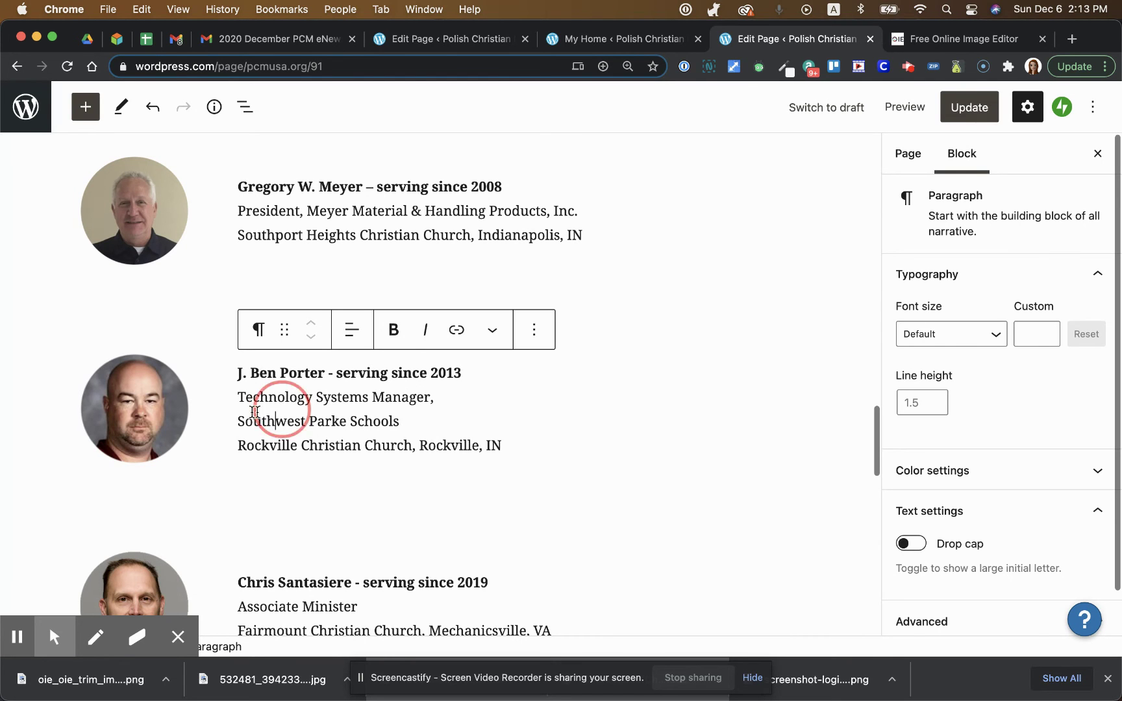
Replace the Technology Systems Manager's portrait with oie_oie_trim_image (1).png, uploaded from Downloads to the media library.
{"action": "left_click", "coordinate": [160, 405]}
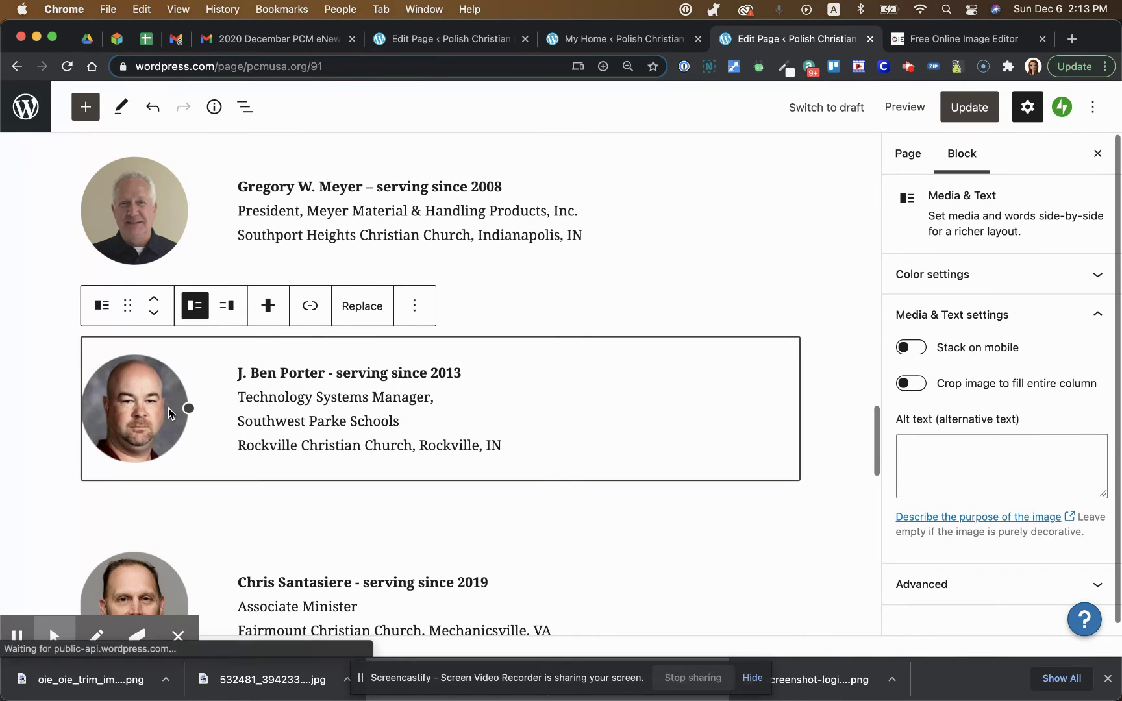
{"action": "left_click", "coordinate": [374, 312]}
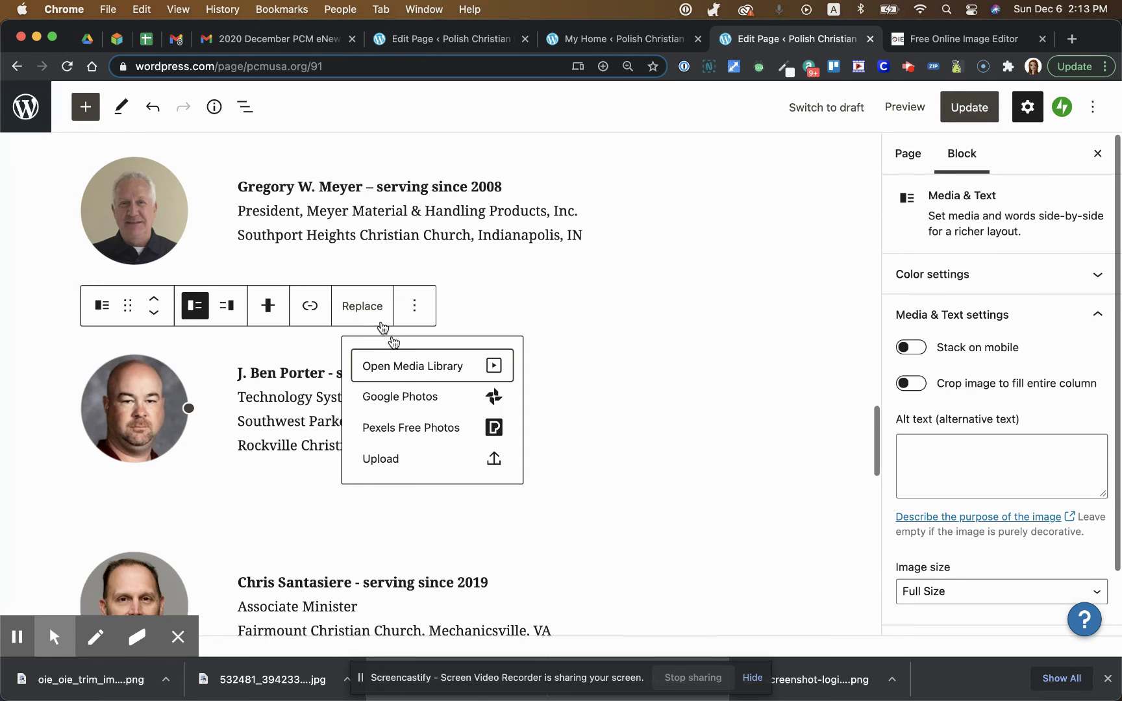
{"action": "left_click", "coordinate": [416, 373]}
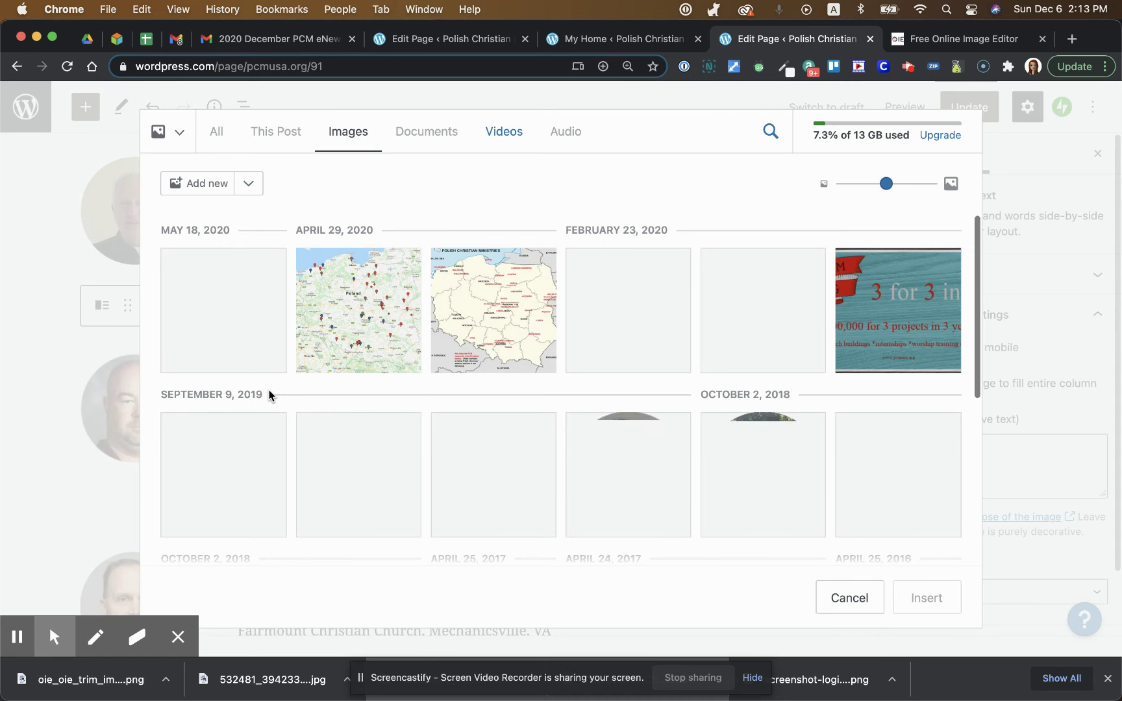
{"action": "left_click", "coordinate": [200, 188]}
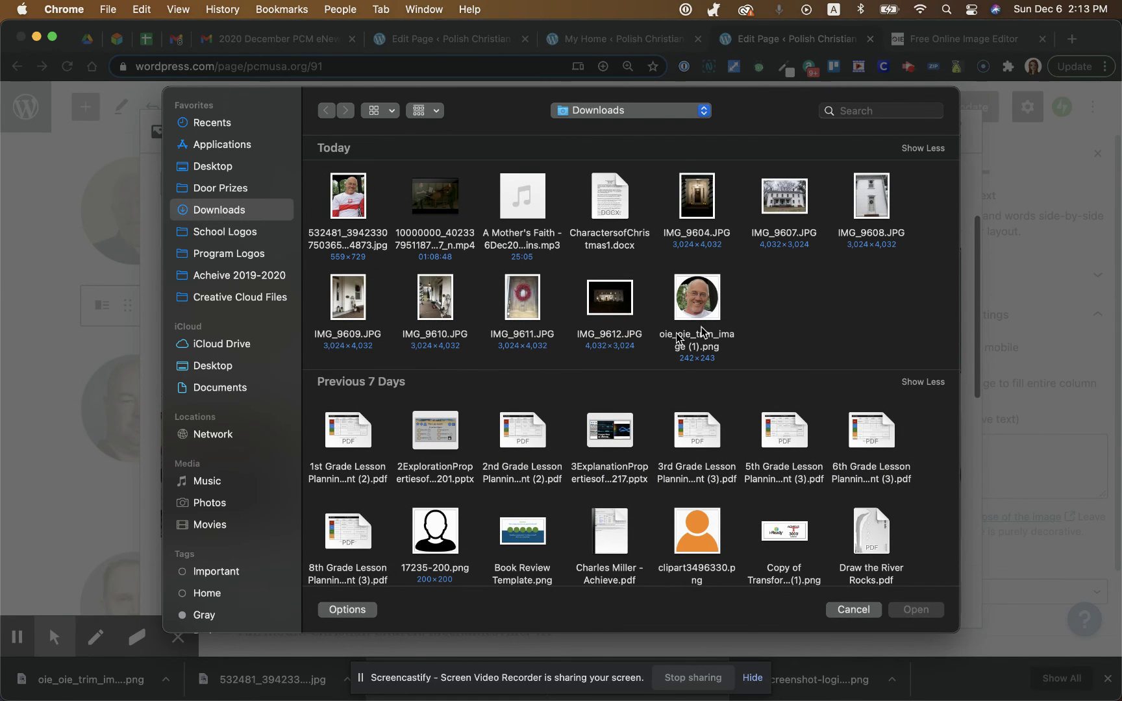
{"action": "left_click", "coordinate": [704, 305]}
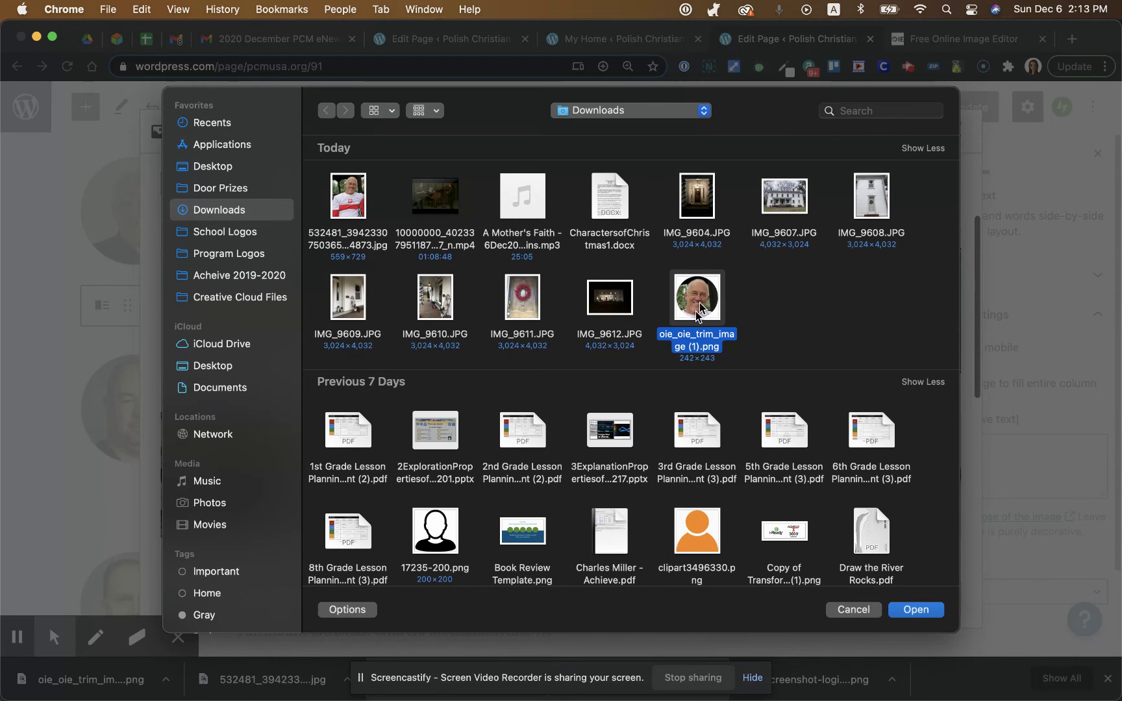
{"action": "left_click", "coordinate": [925, 612]}
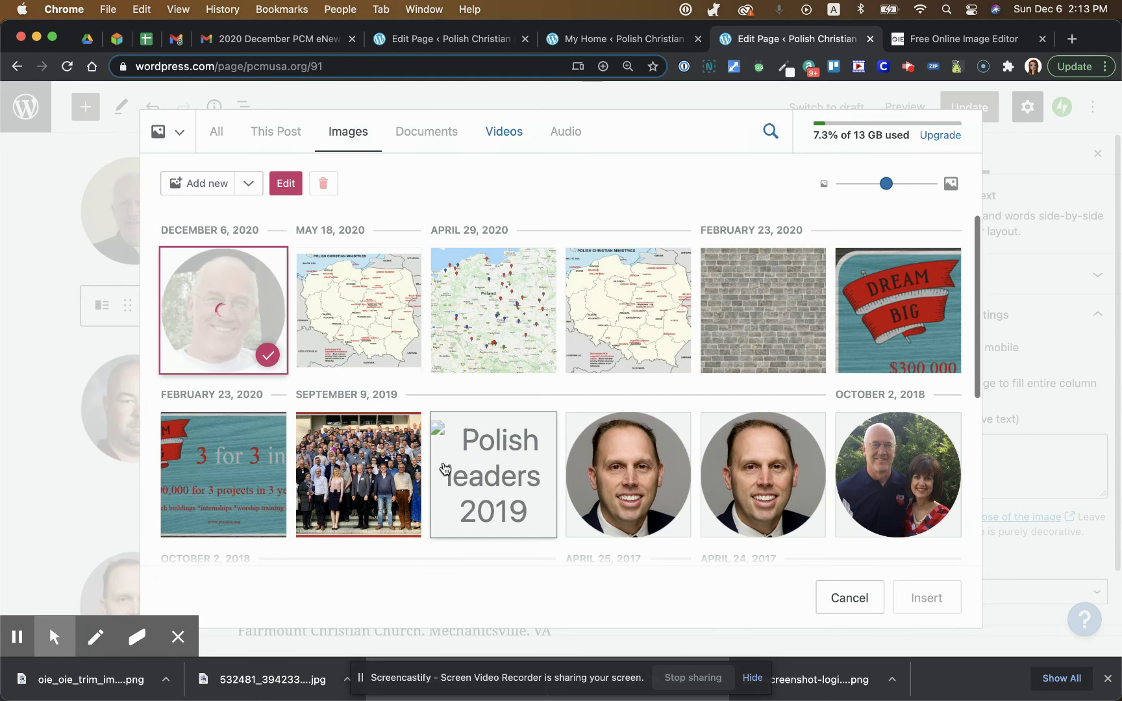
{"action": "left_click", "coordinate": [932, 597]}
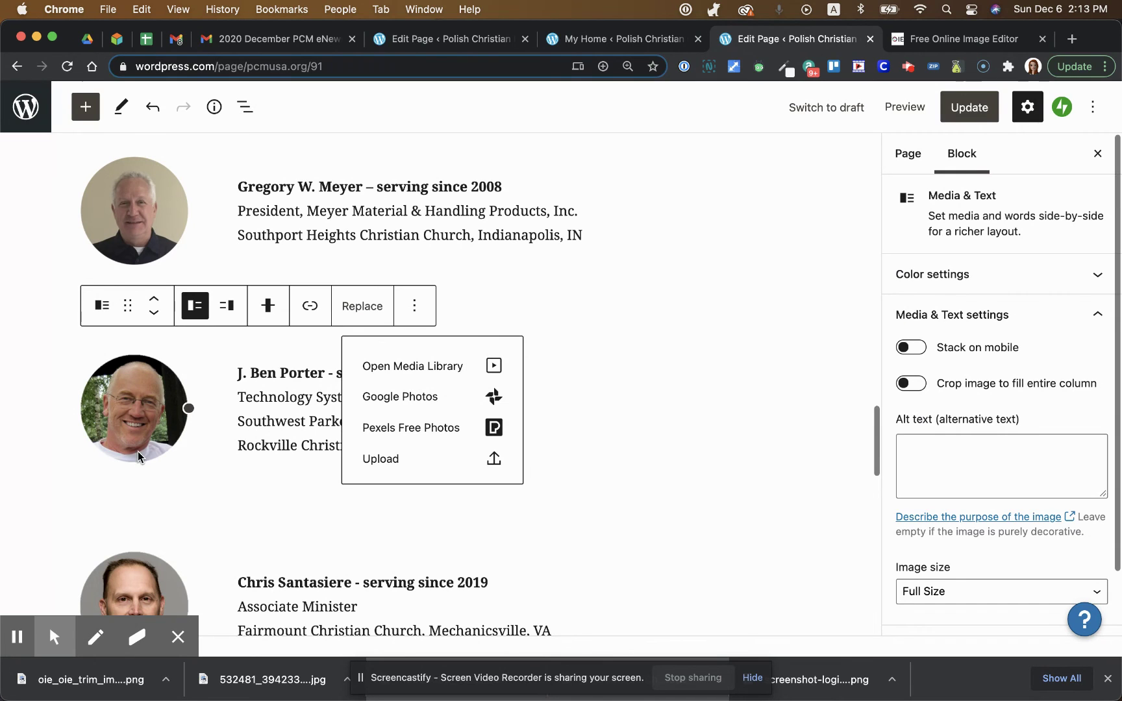
Replace the bold name and service line of the Technology Systems Manager's entry with the new board member's first name.
{"action": "triple_click", "coordinate": [257, 375]}
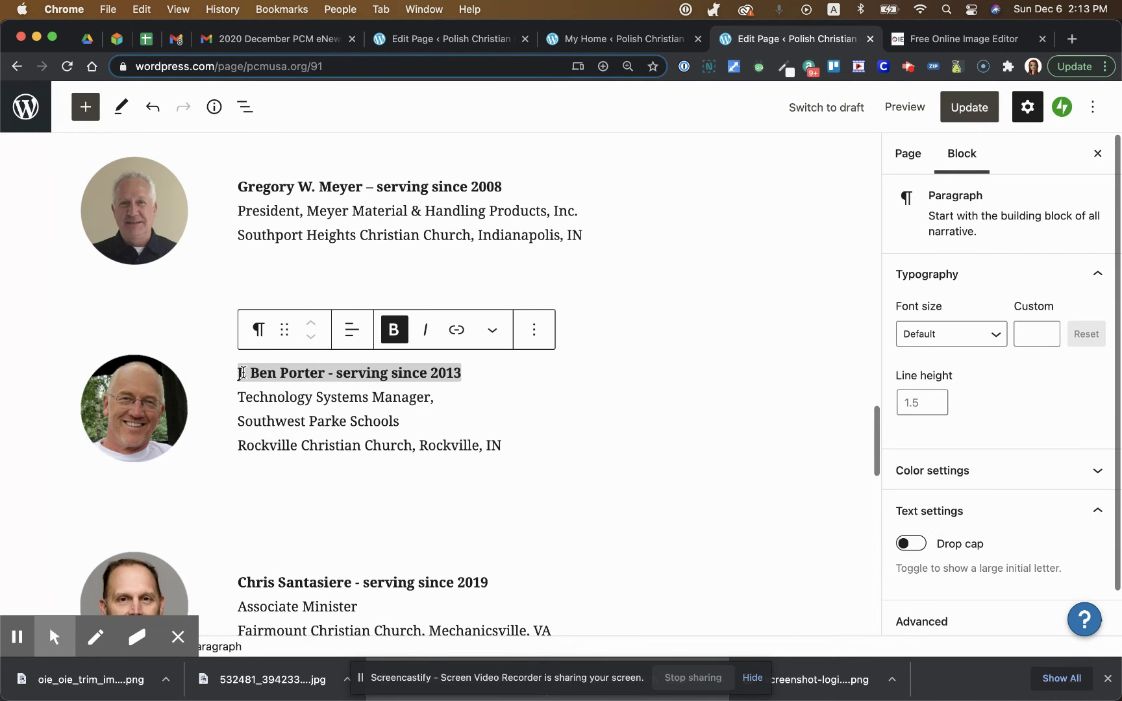
{"action": "left_click", "coordinate": [238, 371]}
{"action": "triple_click", "coordinate": [238, 372]}
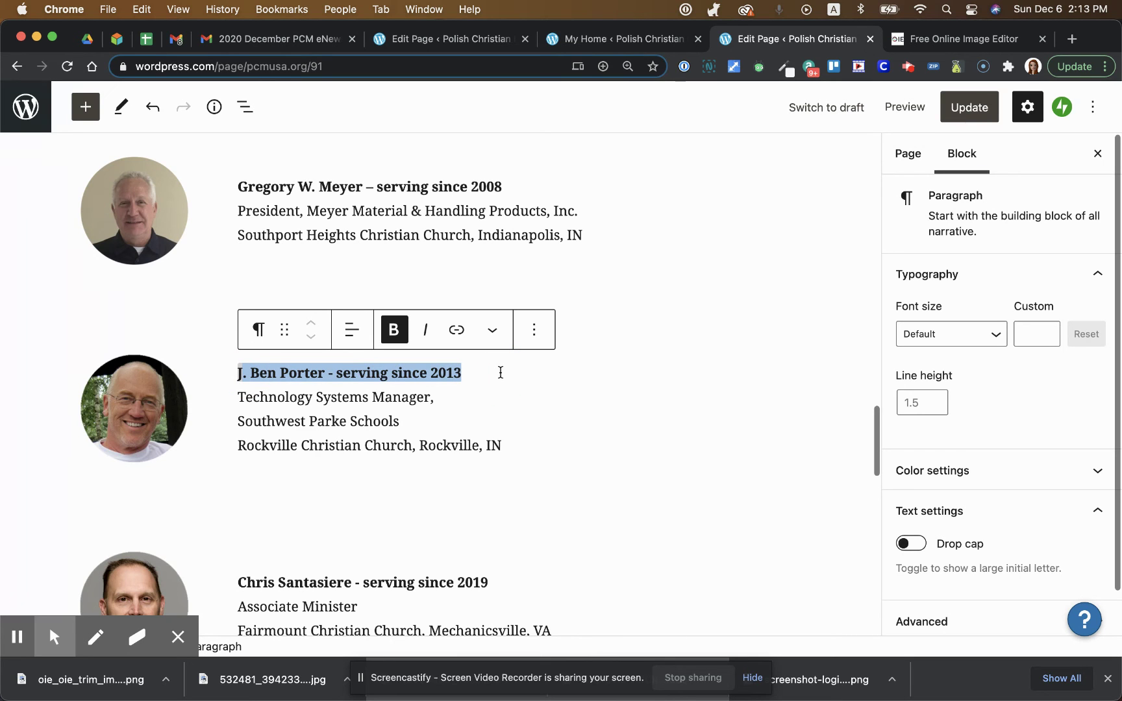
{"action": "type", "text": "Stev"}
{"action": "key", "text": "BackSpace"}
{"action": "key", "text": "BackSpace"}
{"action": "key", "text": "BackSpace"}
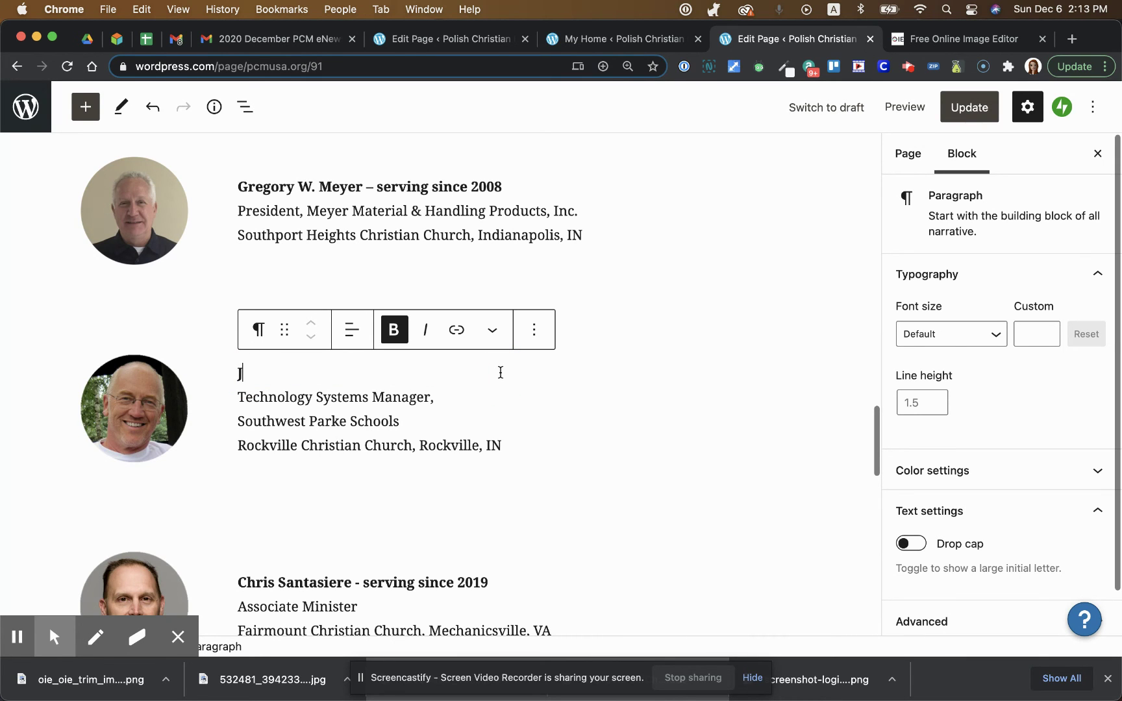
{"action": "type", "text": "teve"}
{"action": "left_click", "coordinate": [359, 424]}
Move the edited board member's Media & Text block down to directly above the Retired Pharmacist's entry.
{"action": "scroll", "coordinate": [359, 426], "scroll_direction": "up", "scroll_amount": 1}
{"action": "scroll", "coordinate": [255, 441], "scroll_direction": "down", "scroll_amount": 3}
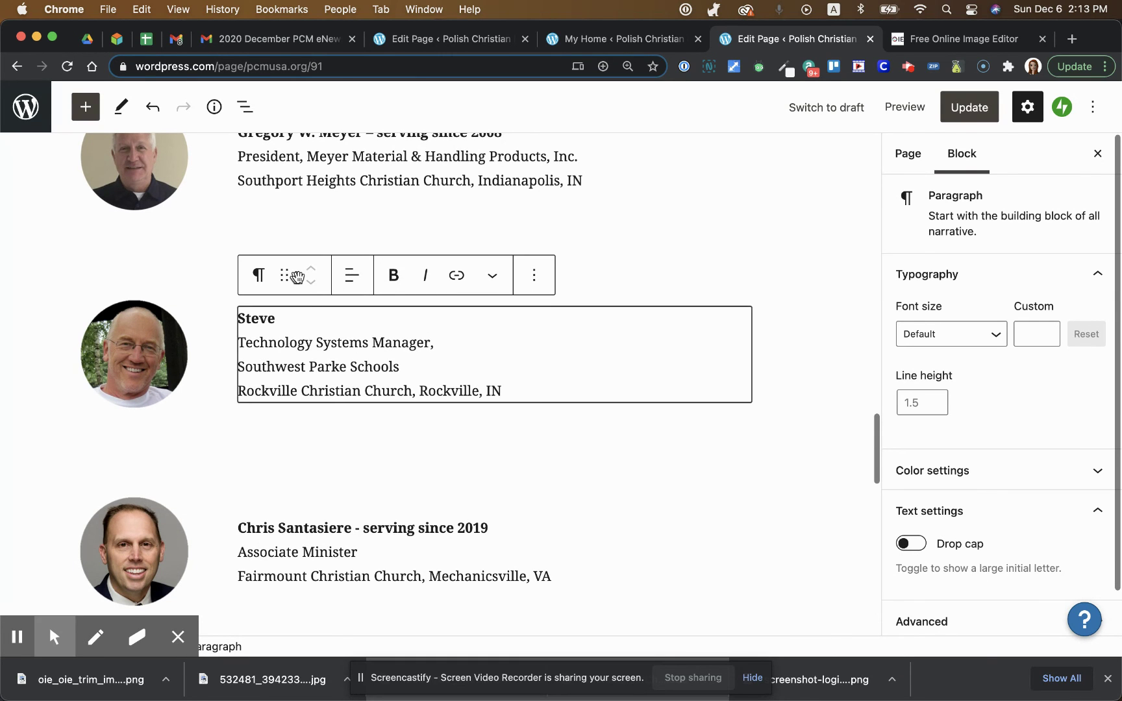
{"action": "left_click", "coordinate": [205, 355]}
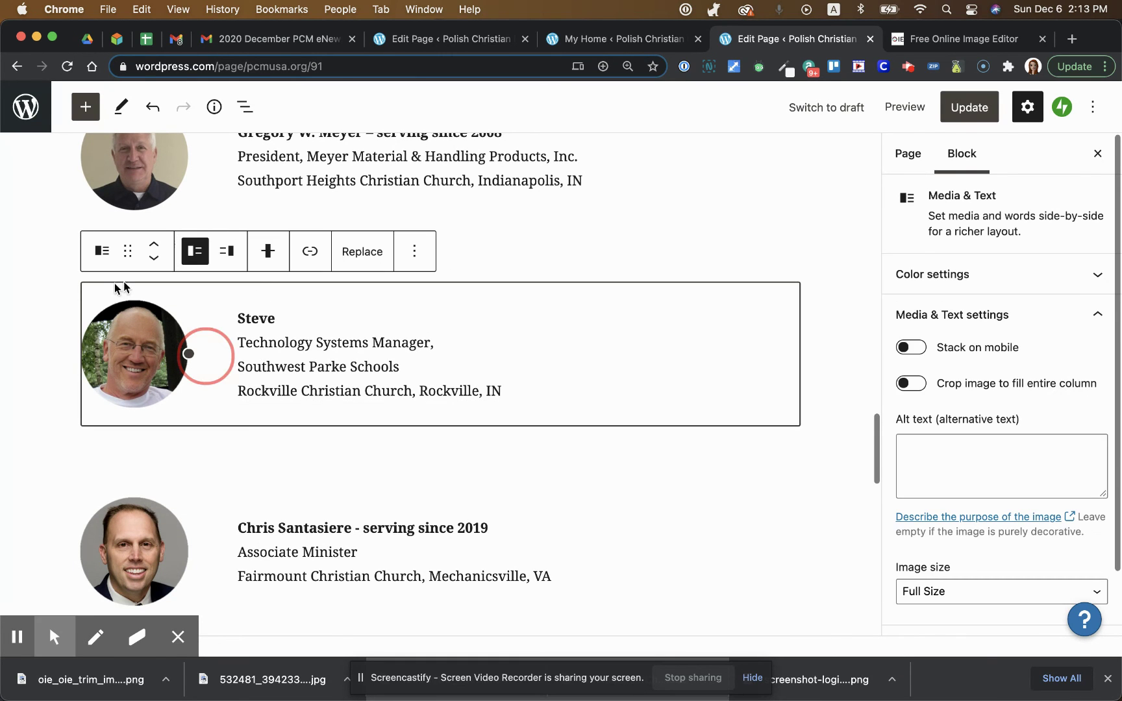
{"action": "left_click", "coordinate": [154, 259]}
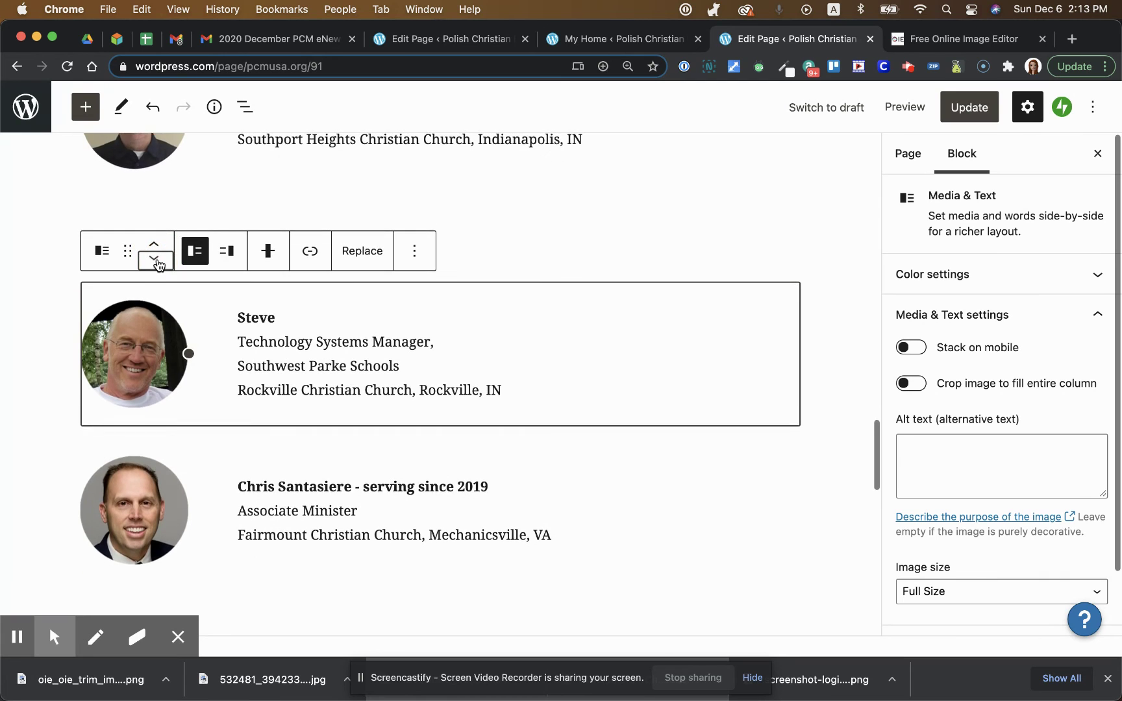
{"action": "left_click", "coordinate": [156, 261]}
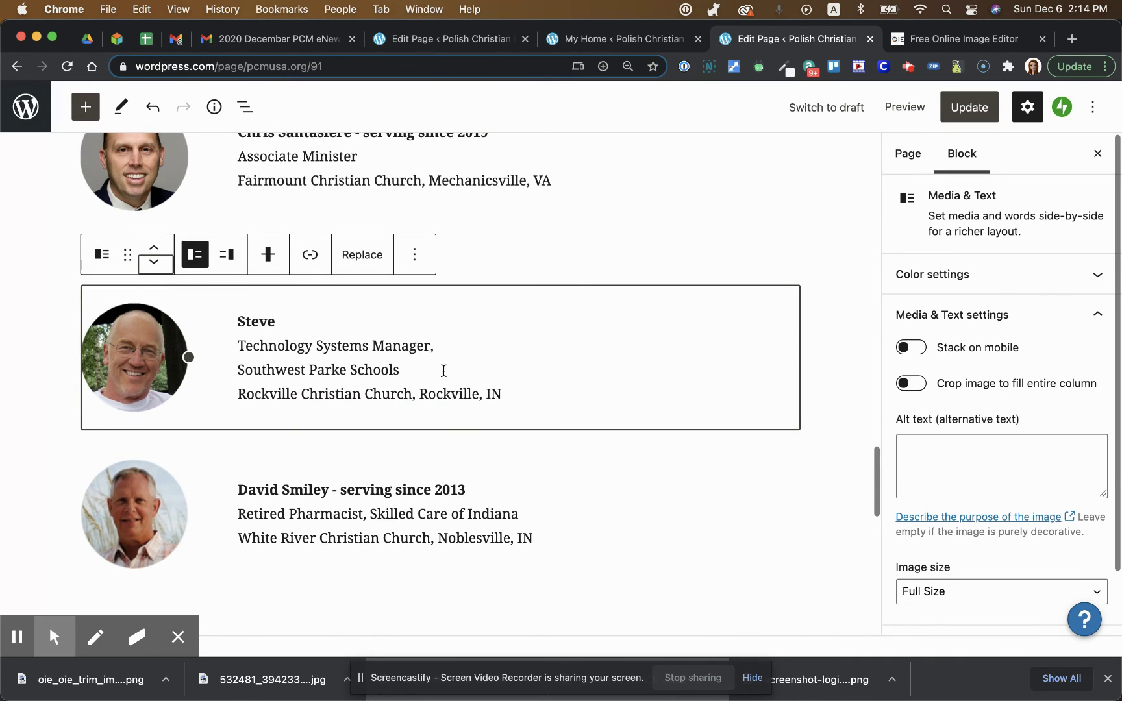
{"action": "left_click", "coordinate": [440, 445]}
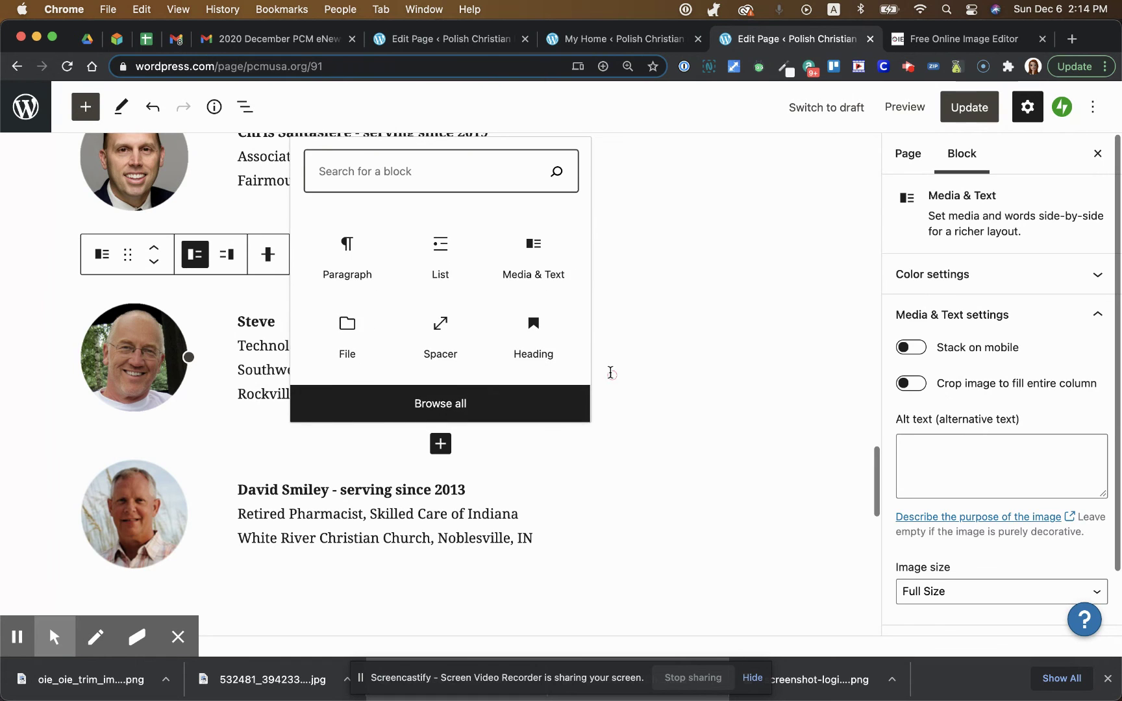
{"action": "left_click", "coordinate": [612, 374]}
{"action": "left_click", "coordinate": [534, 278]}
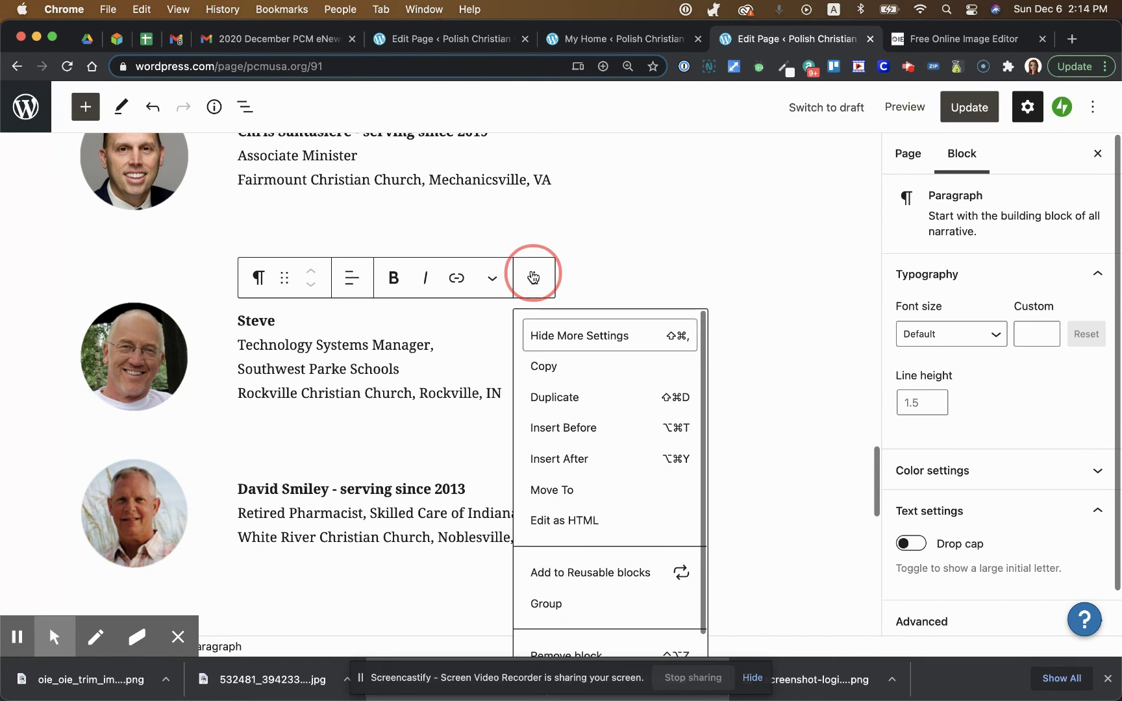
{"action": "left_click", "coordinate": [674, 270]}
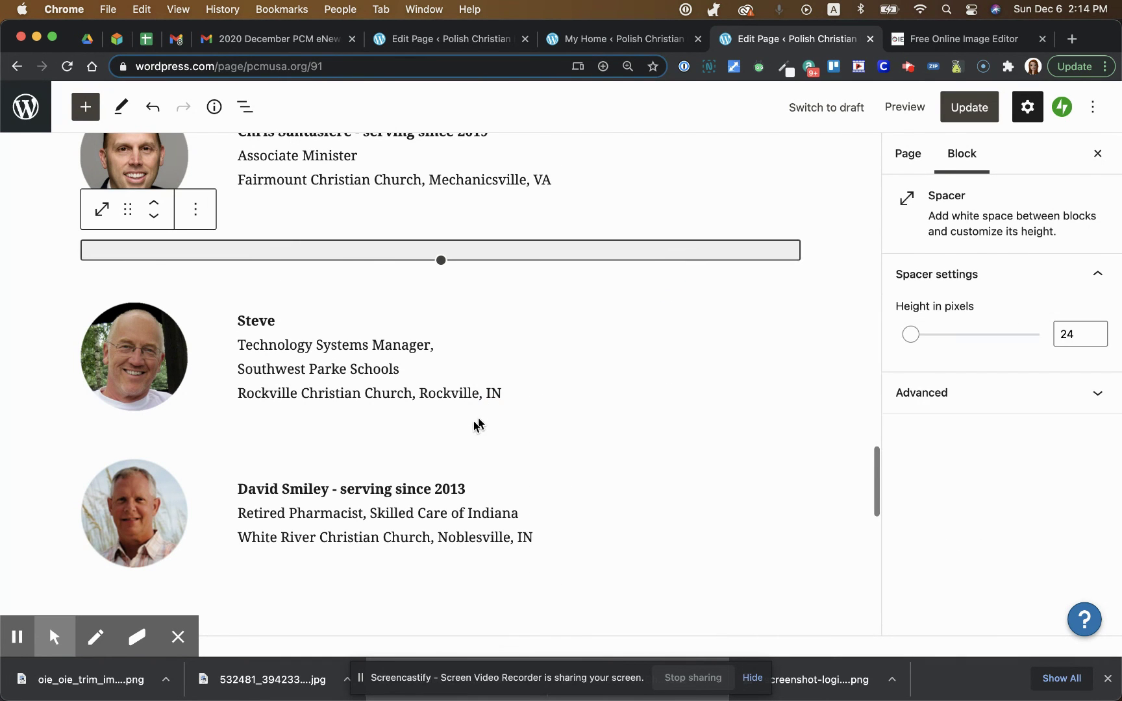
Insert a Spacer block between the moved board member's entry and the Retired Pharmacist's entry.
{"action": "left_click", "coordinate": [451, 425]}
{"action": "left_click", "coordinate": [433, 441]}
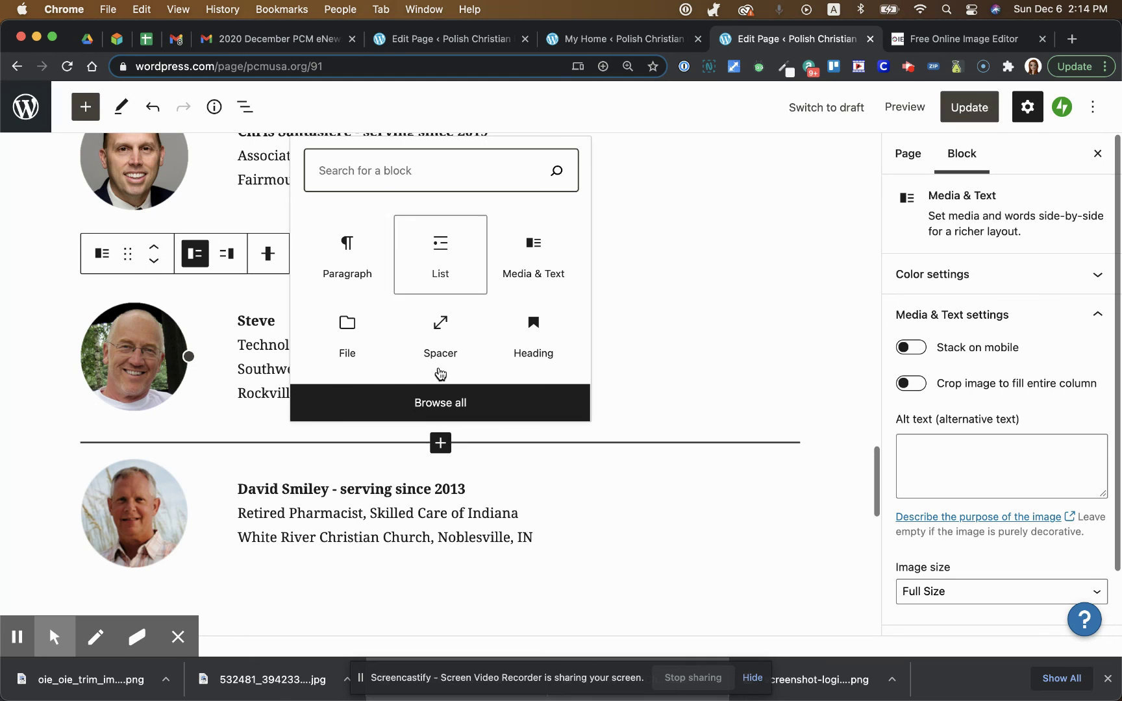
{"action": "left_click", "coordinate": [446, 361]}
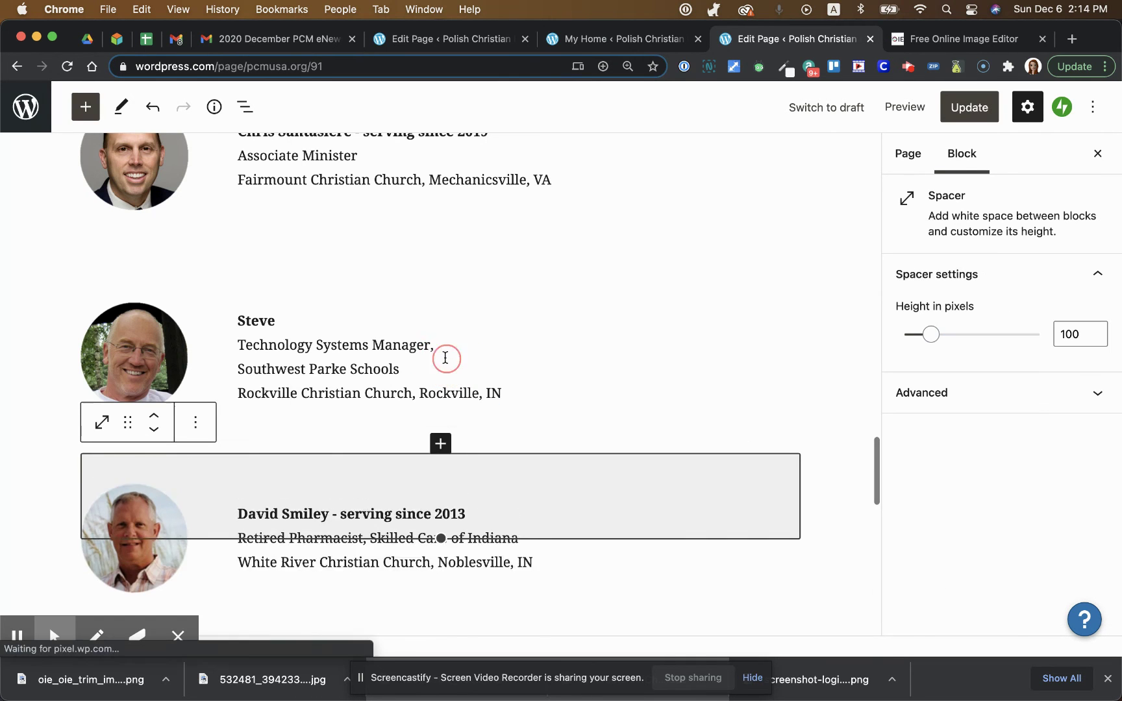
Reduce the height of the new Spacer block above the Retired Pharmacist's entry to 20 pixels.
{"action": "left_click_drag", "start_coordinate": [438, 537], "coordinate": [441, 467]}
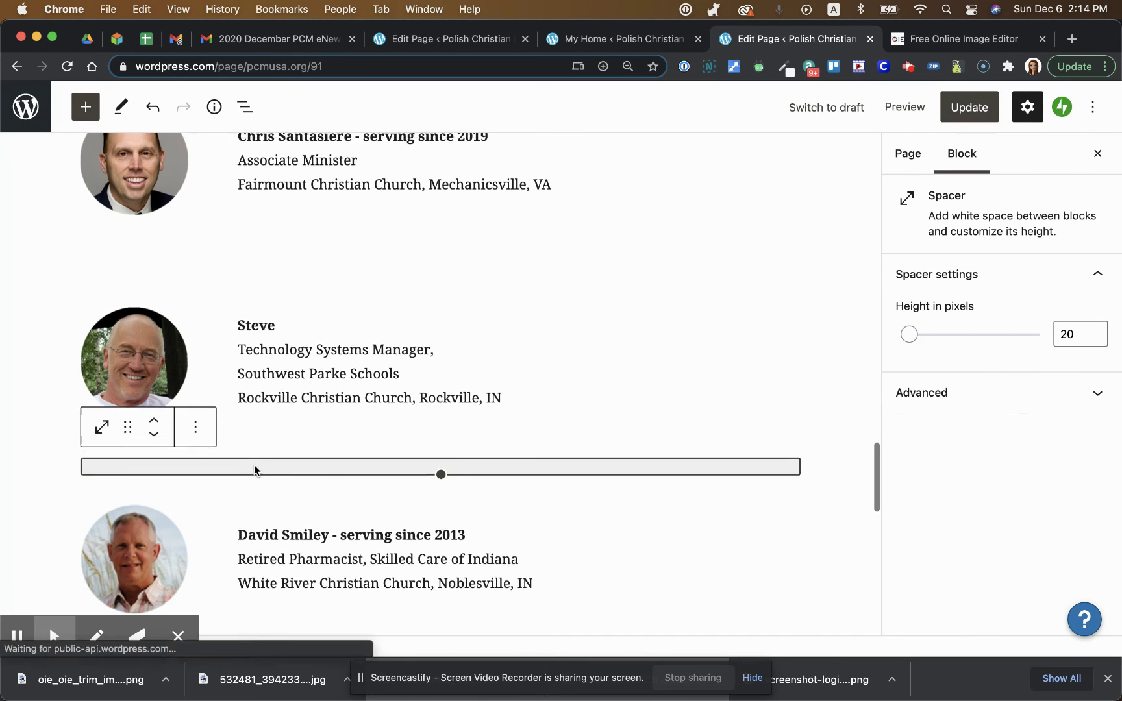
{"action": "scroll", "coordinate": [254, 465], "scroll_direction": "up", "scroll_amount": 3}
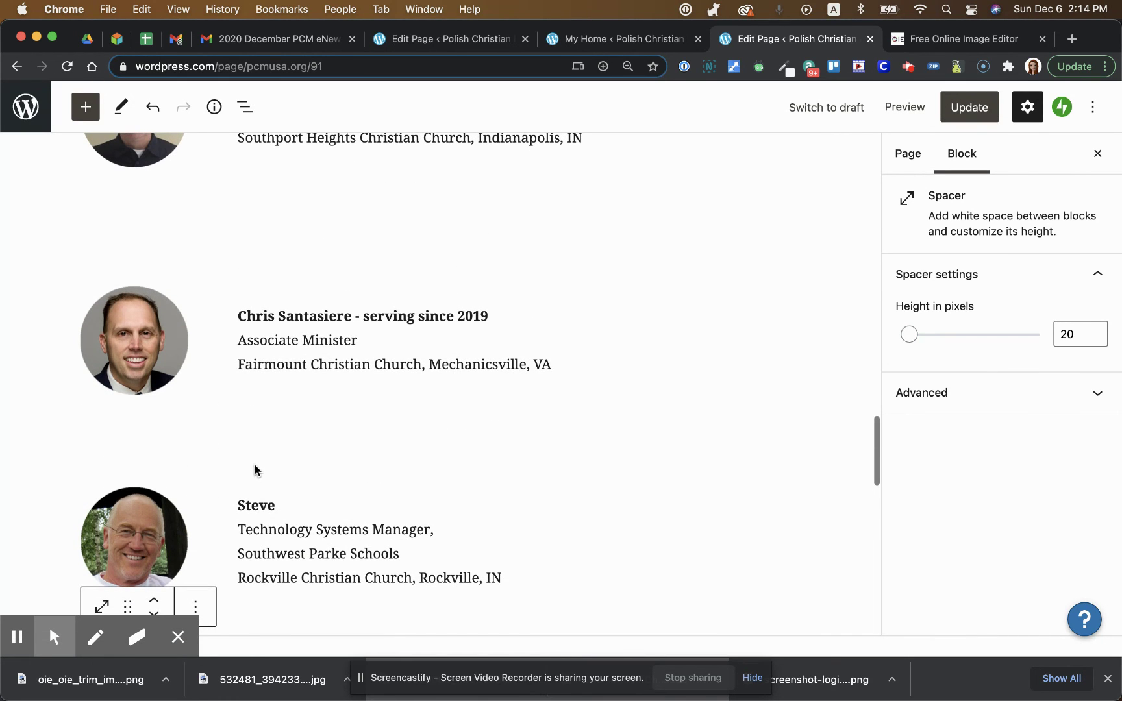
{"action": "mouse_move", "coordinate": [255, 465]}
Undo the spacer, block move, name and portrait edits so the Technology Systems Manager's original entry is restored.
{"action": "key", "text": "super+z"}
{"action": "left_click", "coordinate": [152, 109]}
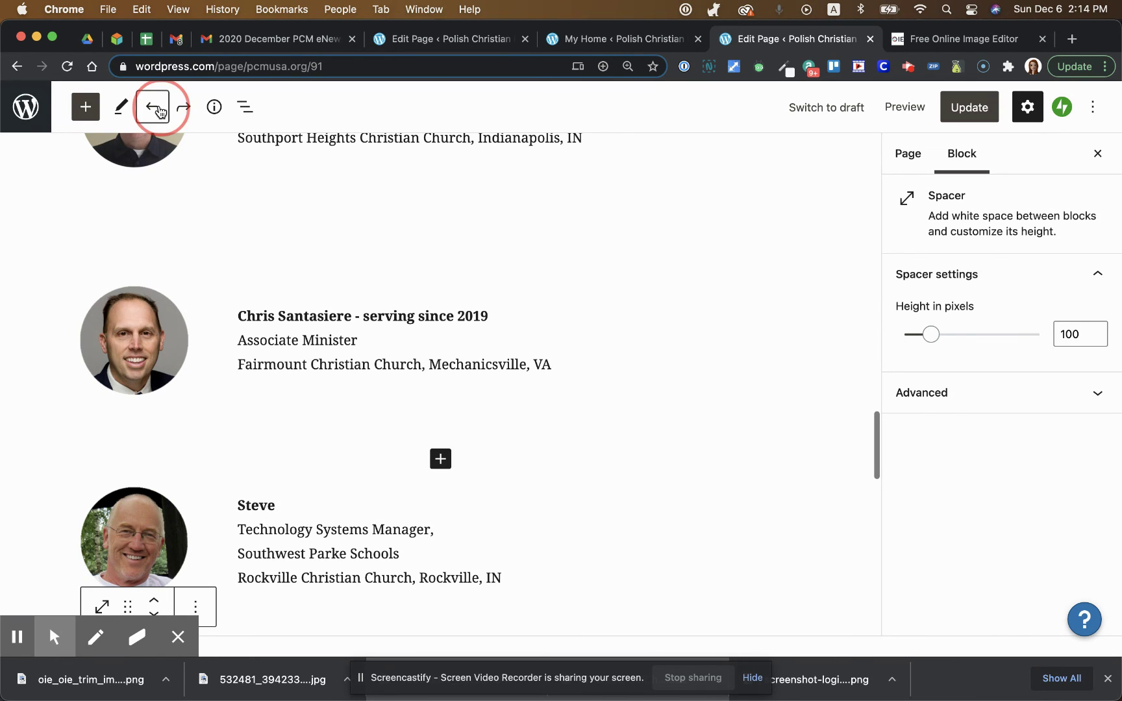
{"action": "left_click", "coordinate": [159, 111]}
{"action": "left_click", "coordinate": [159, 111]}
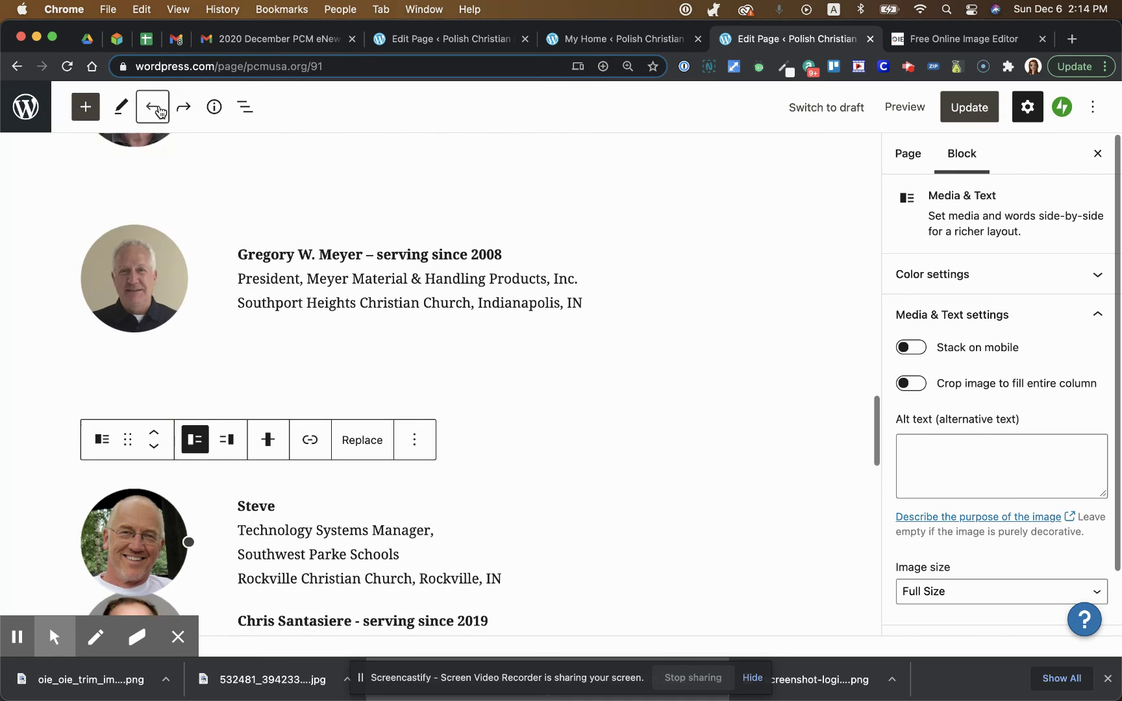
{"action": "left_click", "coordinate": [159, 111]}
{"action": "left_click", "coordinate": [159, 111]}
{"action": "left_click", "coordinate": [159, 111]}
{"action": "left_click", "coordinate": [159, 111]}
{"action": "left_click", "coordinate": [159, 111]}
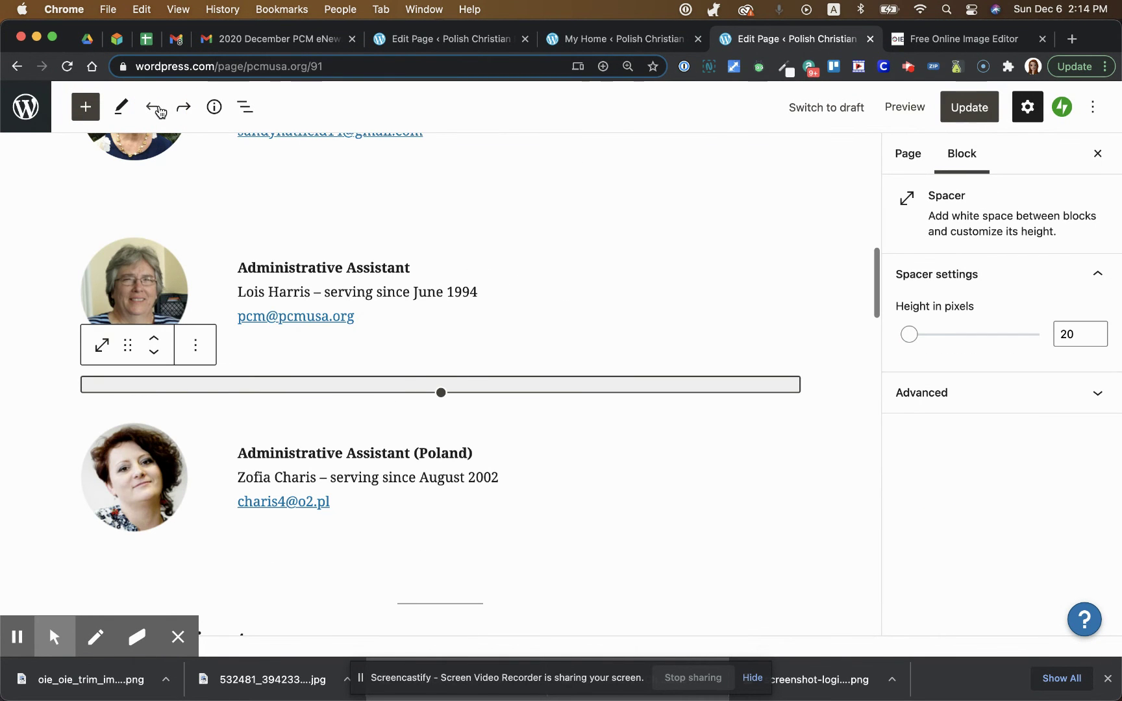
Review the board members' entries in the editor, checking their portraits, text, spacing and order.
{"action": "scroll", "coordinate": [403, 388], "scroll_direction": "down", "scroll_amount": 1}
{"action": "scroll", "coordinate": [321, 189], "scroll_direction": "up", "scroll_amount": 1}
{"action": "scroll", "coordinate": [339, 391], "scroll_direction": "down", "scroll_amount": 10}
{"action": "scroll", "coordinate": [339, 391], "scroll_direction": "down", "scroll_amount": 14}
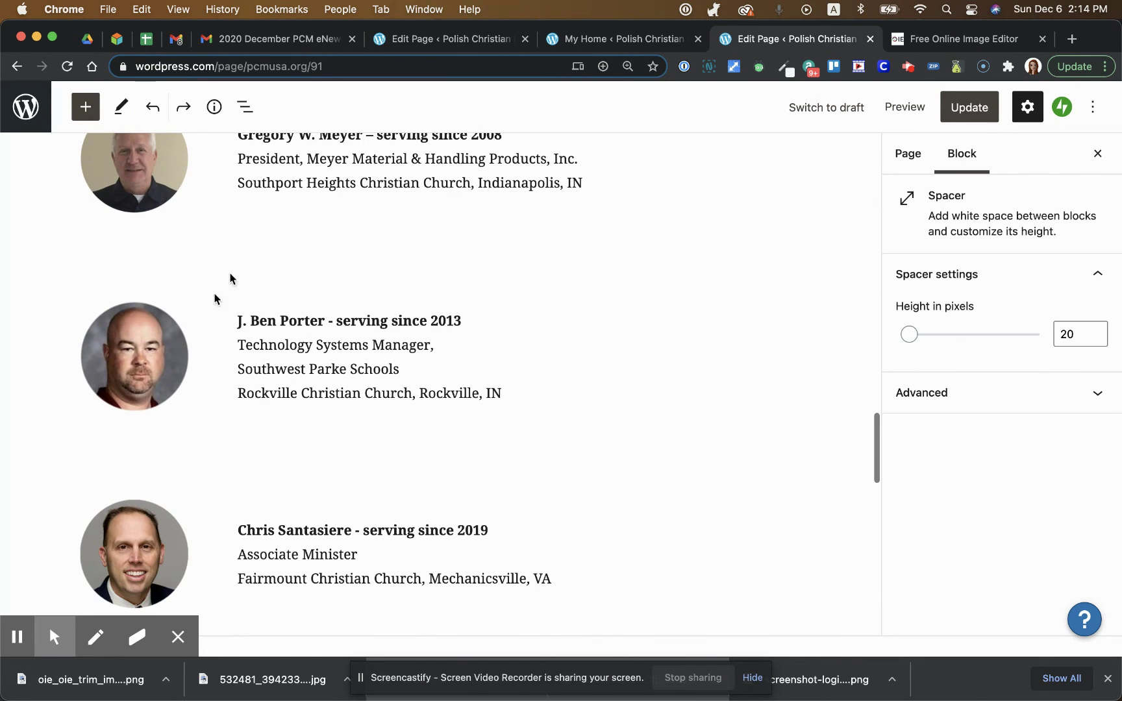
{"action": "mouse_move", "coordinate": [305, 271]}
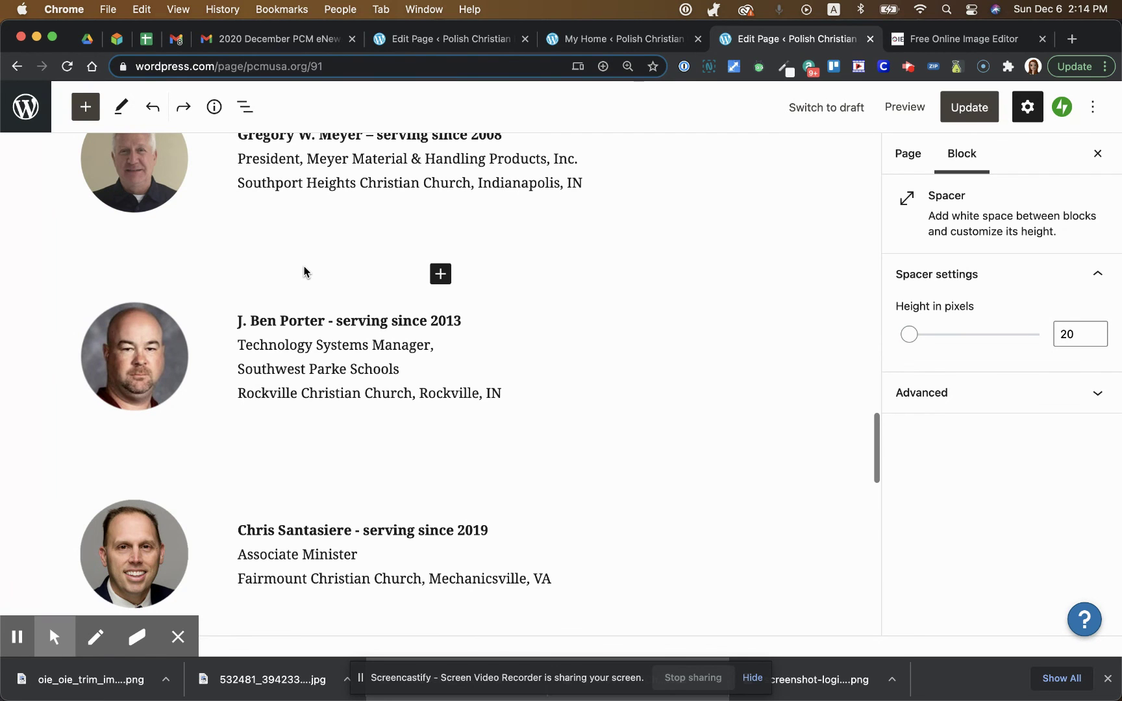
{"action": "scroll", "coordinate": [172, 245], "scroll_direction": "down", "scroll_amount": 3}
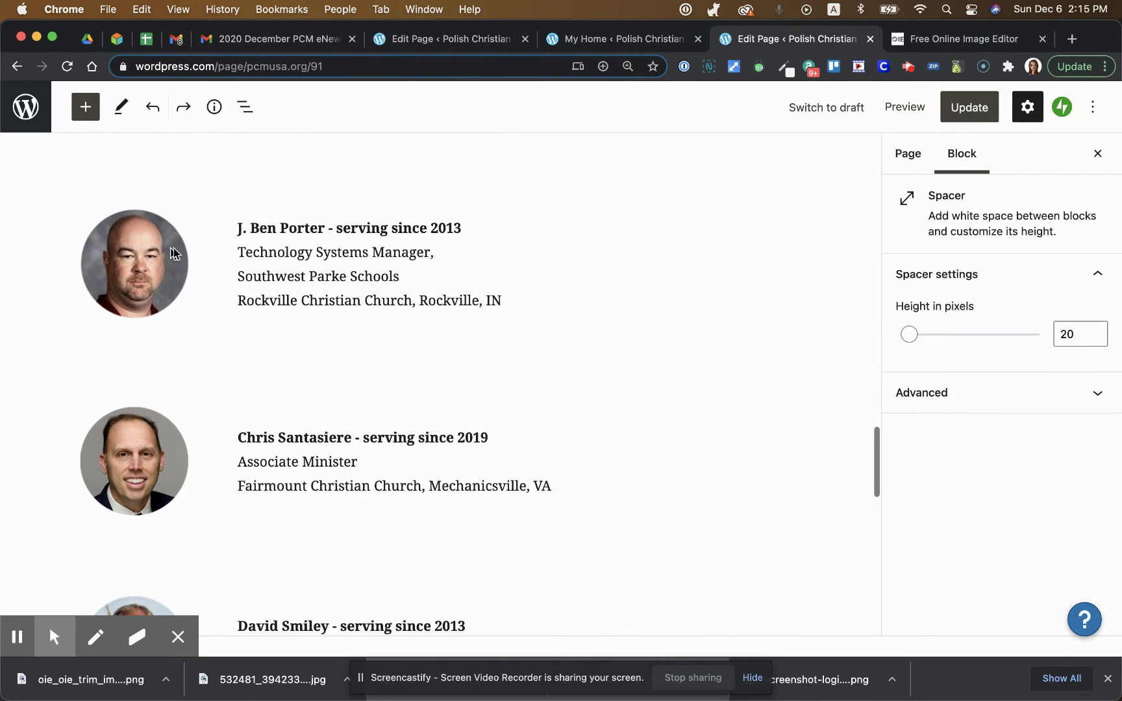
{"action": "scroll", "coordinate": [345, 306], "scroll_direction": "down", "scroll_amount": 7}
{"action": "scroll", "coordinate": [344, 306], "scroll_direction": "down", "scroll_amount": 15}
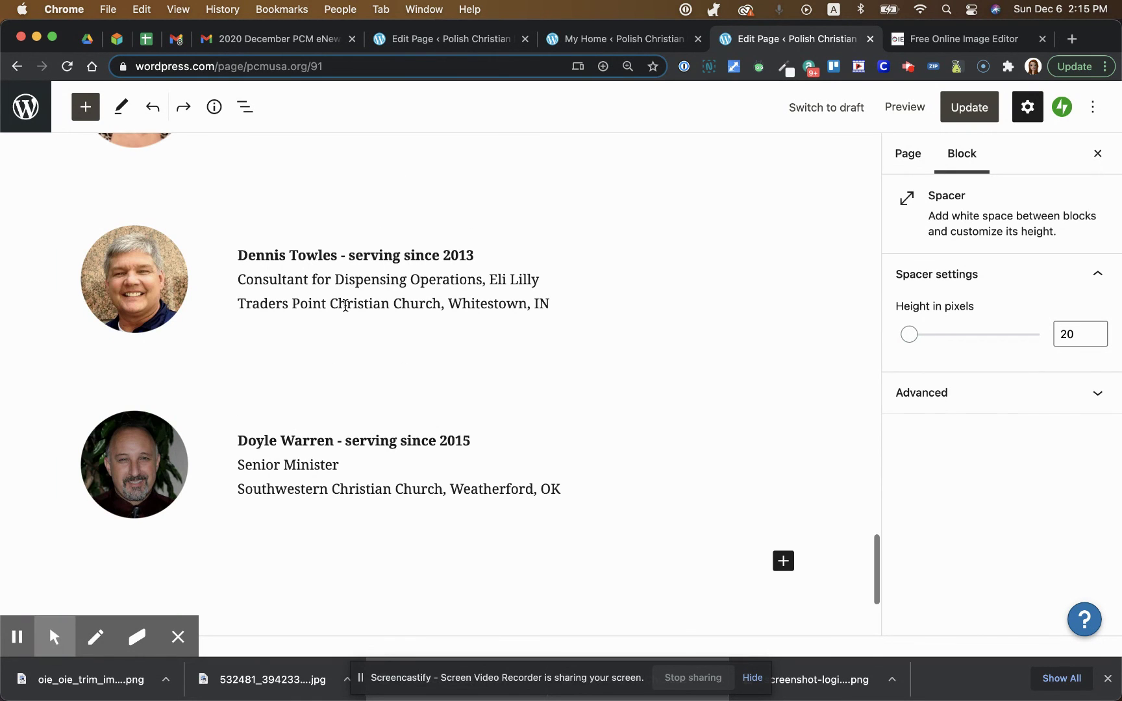
{"action": "scroll", "coordinate": [345, 305], "scroll_direction": "up", "scroll_amount": 1}
{"action": "scroll", "coordinate": [344, 306], "scroll_direction": "up", "scroll_amount": 2}
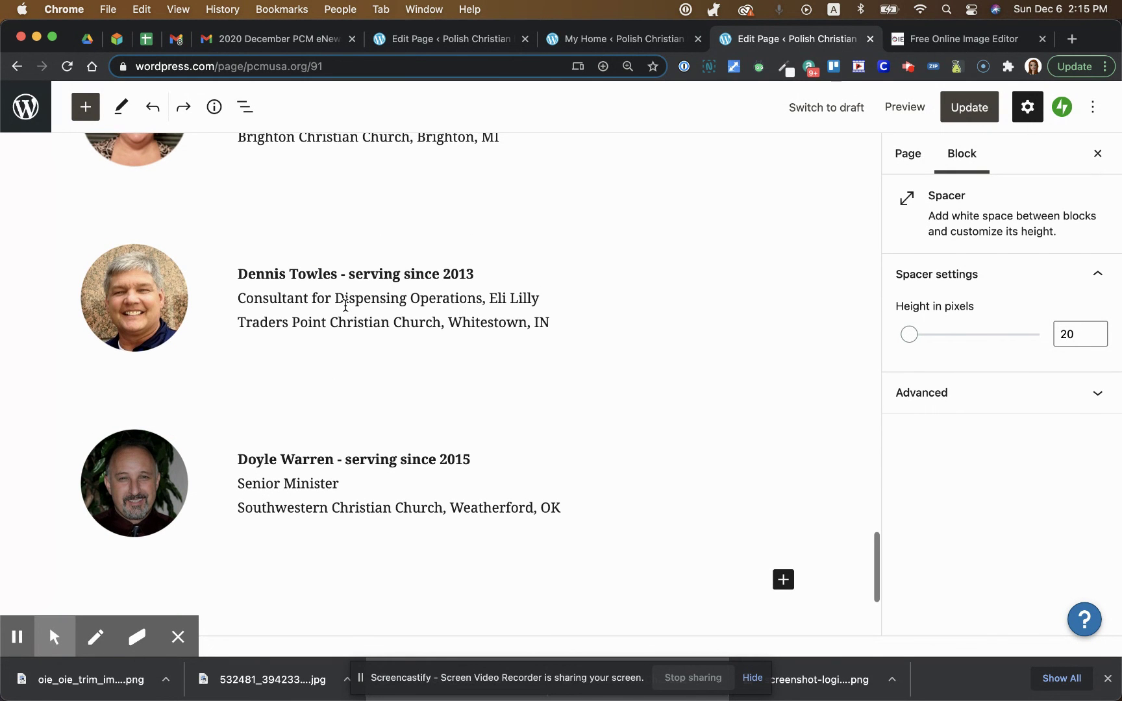
{"action": "scroll", "coordinate": [345, 306], "scroll_direction": "up", "scroll_amount": 3}
{"action": "scroll", "coordinate": [344, 305], "scroll_direction": "up", "scroll_amount": 15}
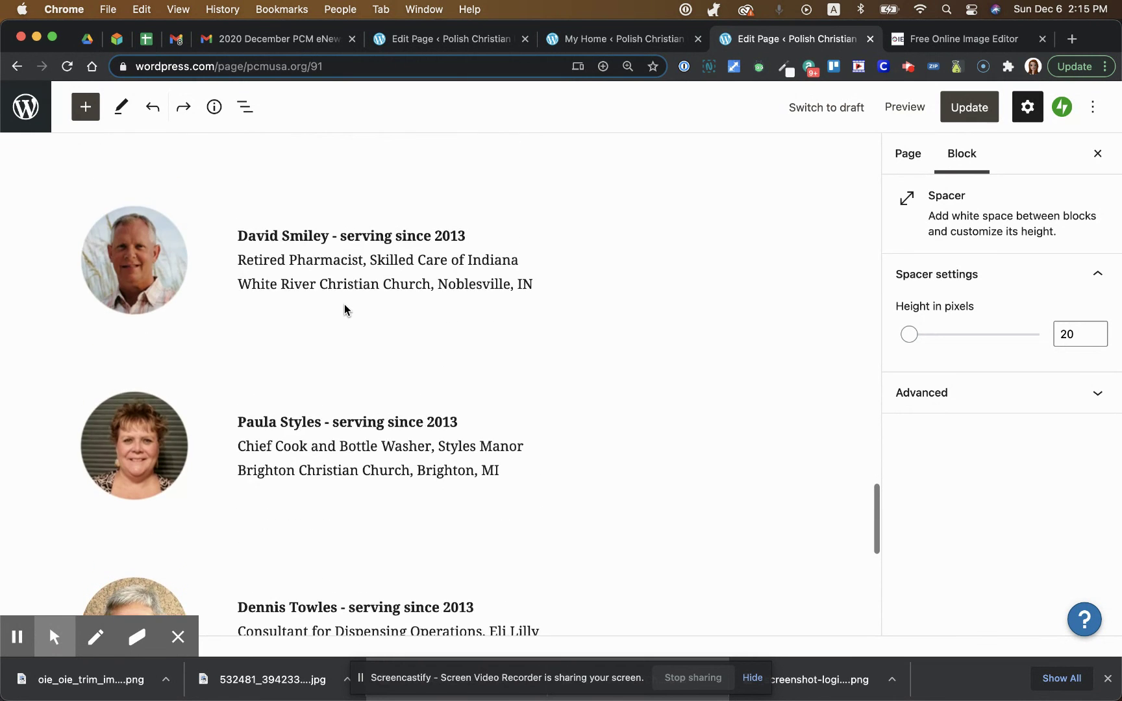
{"action": "scroll", "coordinate": [338, 301], "scroll_direction": "up", "scroll_amount": 3}
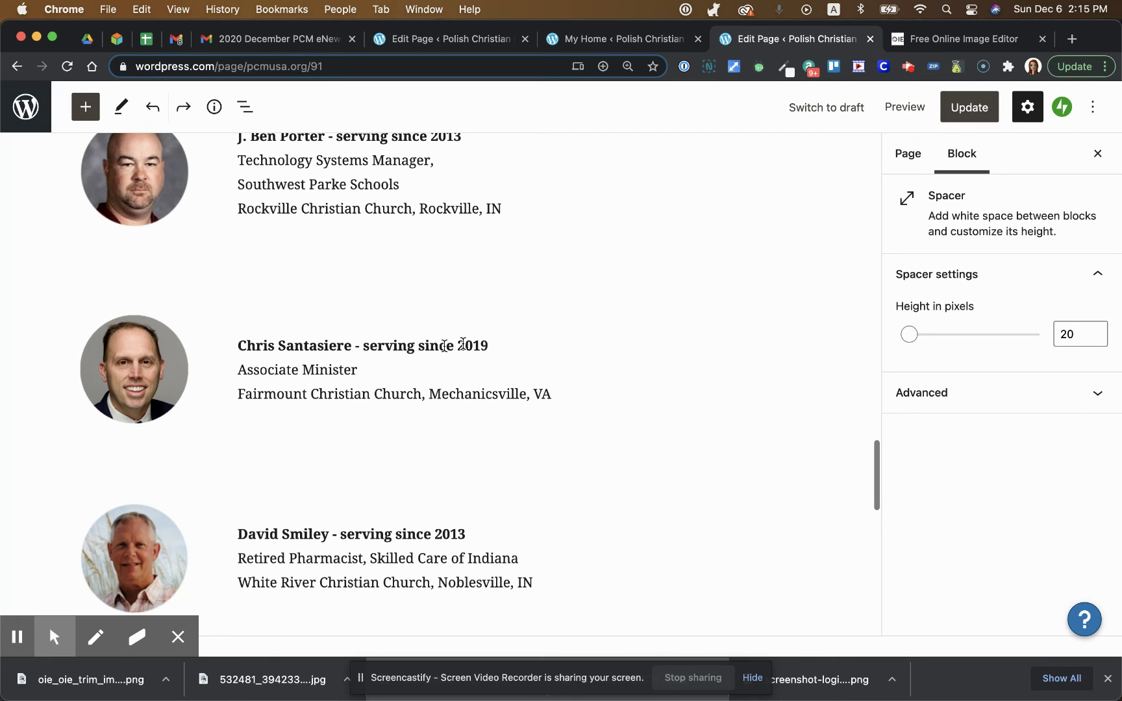
{"action": "scroll", "coordinate": [626, 211], "scroll_direction": "up", "scroll_amount": 1}
{"action": "scroll", "coordinate": [626, 211], "scroll_direction": "up", "scroll_amount": 5}
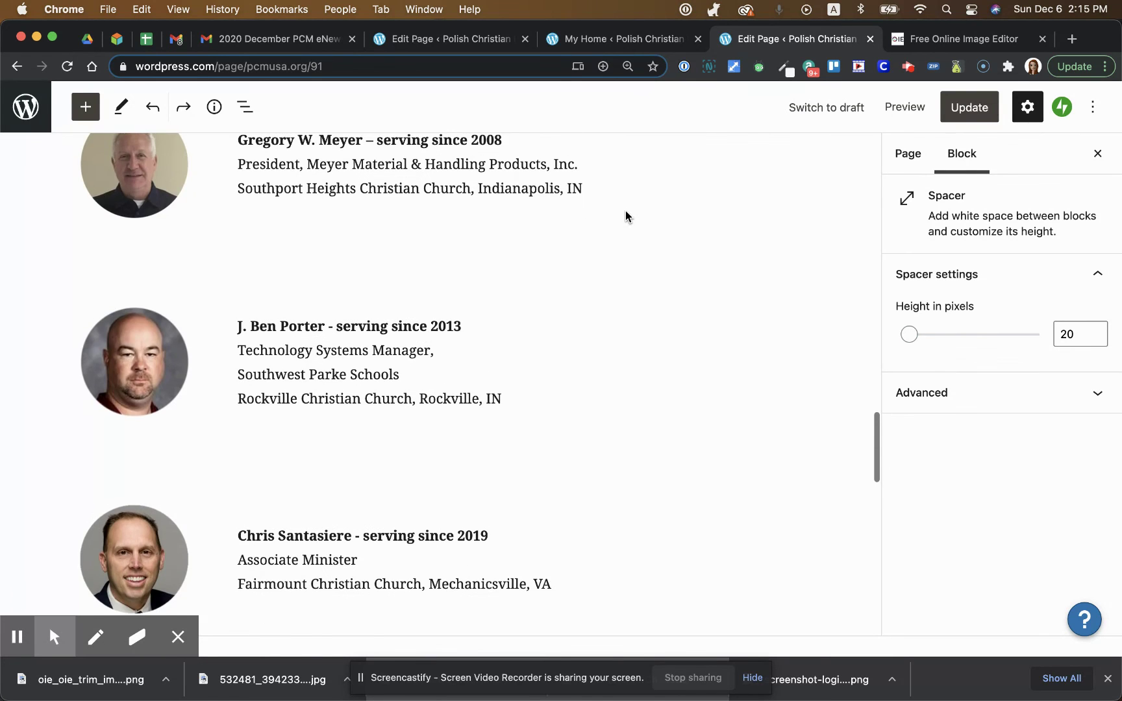
{"action": "scroll", "coordinate": [626, 214], "scroll_direction": "up", "scroll_amount": 2}
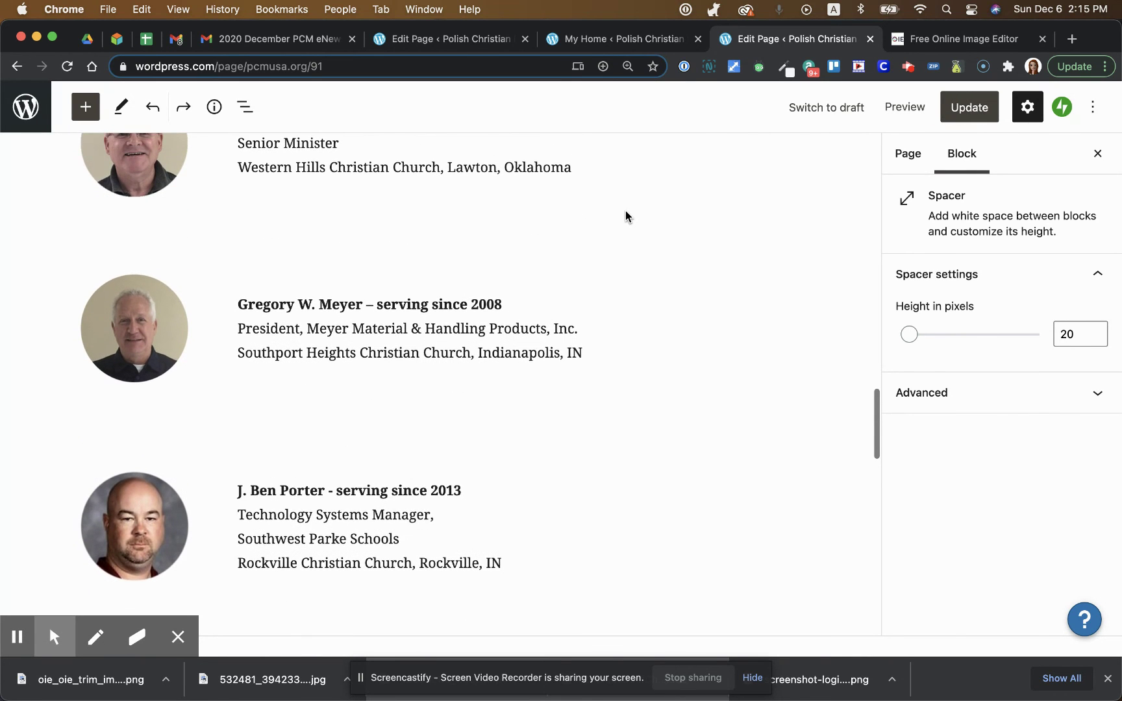
Update the page and review the published Contact Staff page from the staff list through the last board member.
{"action": "left_click", "coordinate": [962, 112]}
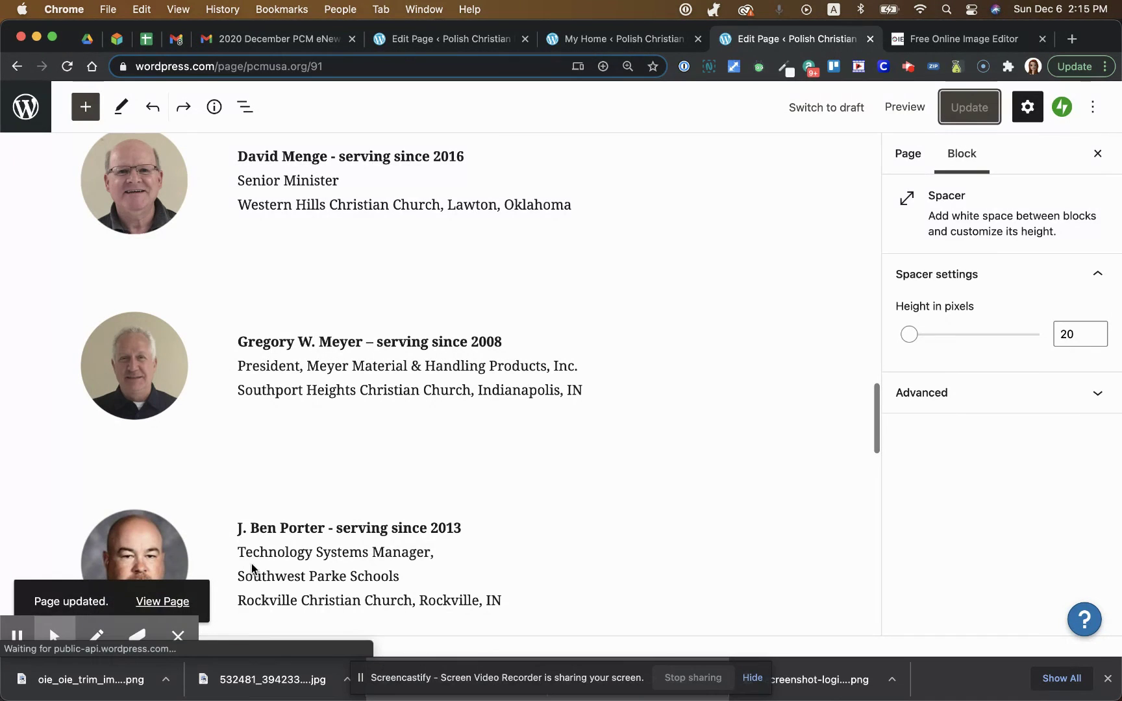
{"action": "left_click", "coordinate": [161, 602]}
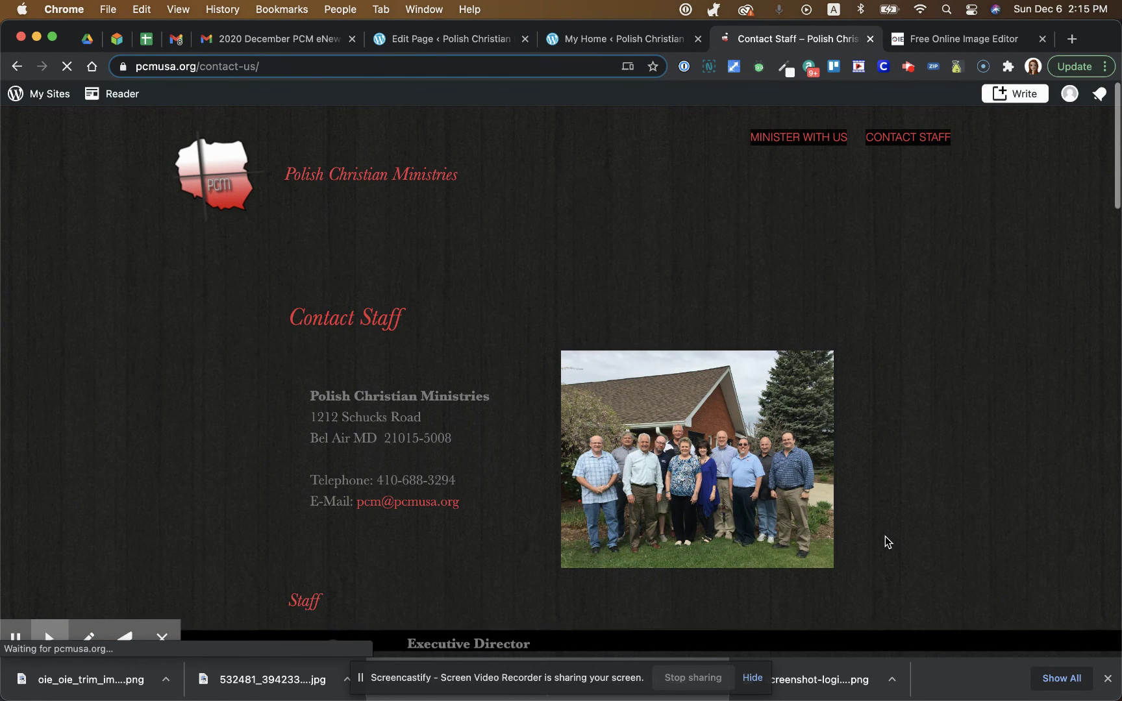
{"action": "scroll", "coordinate": [886, 537], "scroll_direction": "down", "scroll_amount": 3}
{"action": "scroll", "coordinate": [885, 536], "scroll_direction": "down", "scroll_amount": 5}
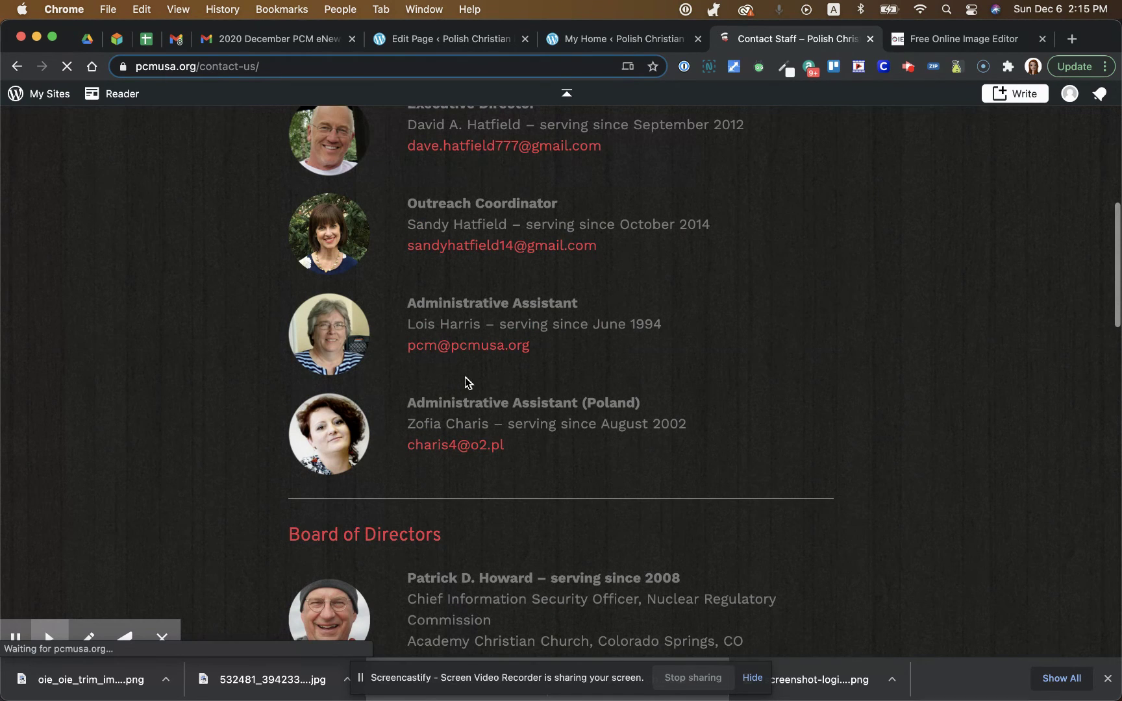
{"action": "scroll", "coordinate": [538, 389], "scroll_direction": "down", "scroll_amount": 1}
{"action": "scroll", "coordinate": [538, 389], "scroll_direction": "down", "scroll_amount": 12}
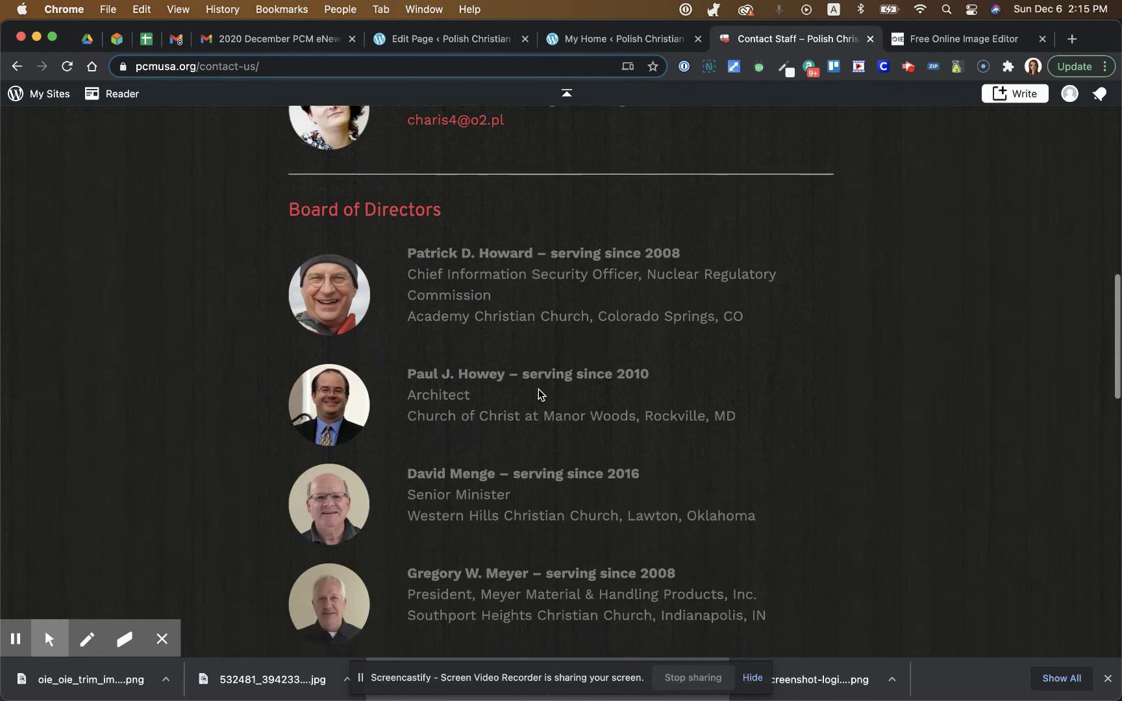
{"action": "scroll", "coordinate": [538, 391], "scroll_direction": "down", "scroll_amount": 3}
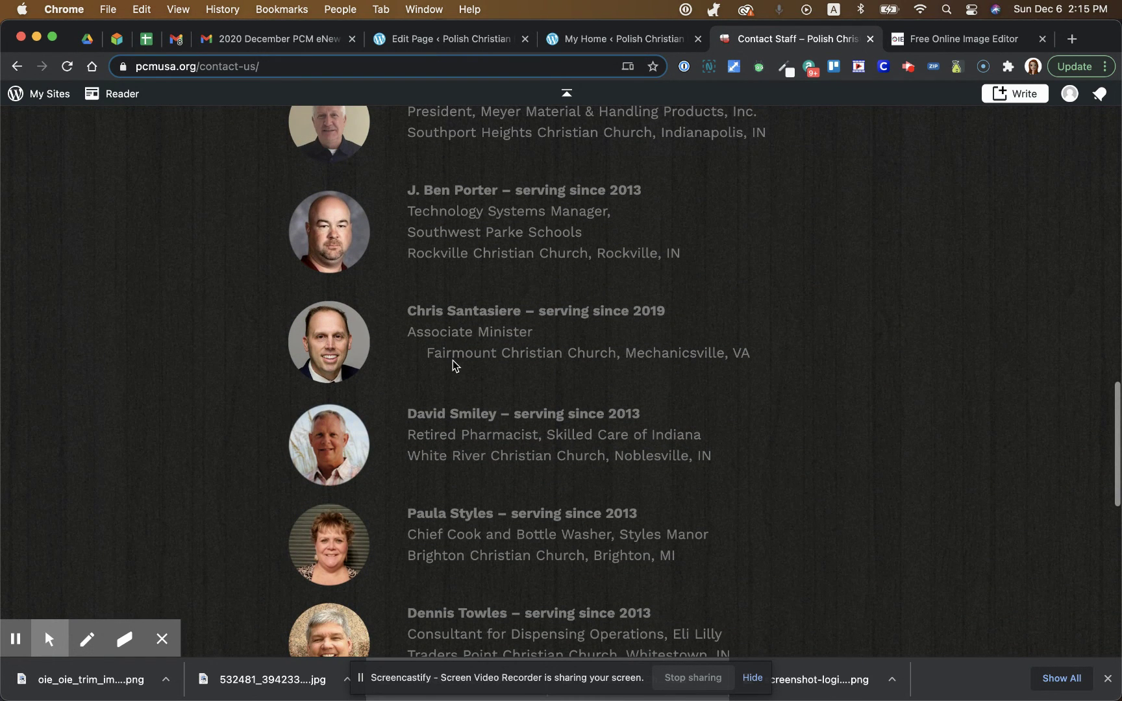
{"action": "scroll", "coordinate": [453, 364], "scroll_direction": "down", "scroll_amount": 8}
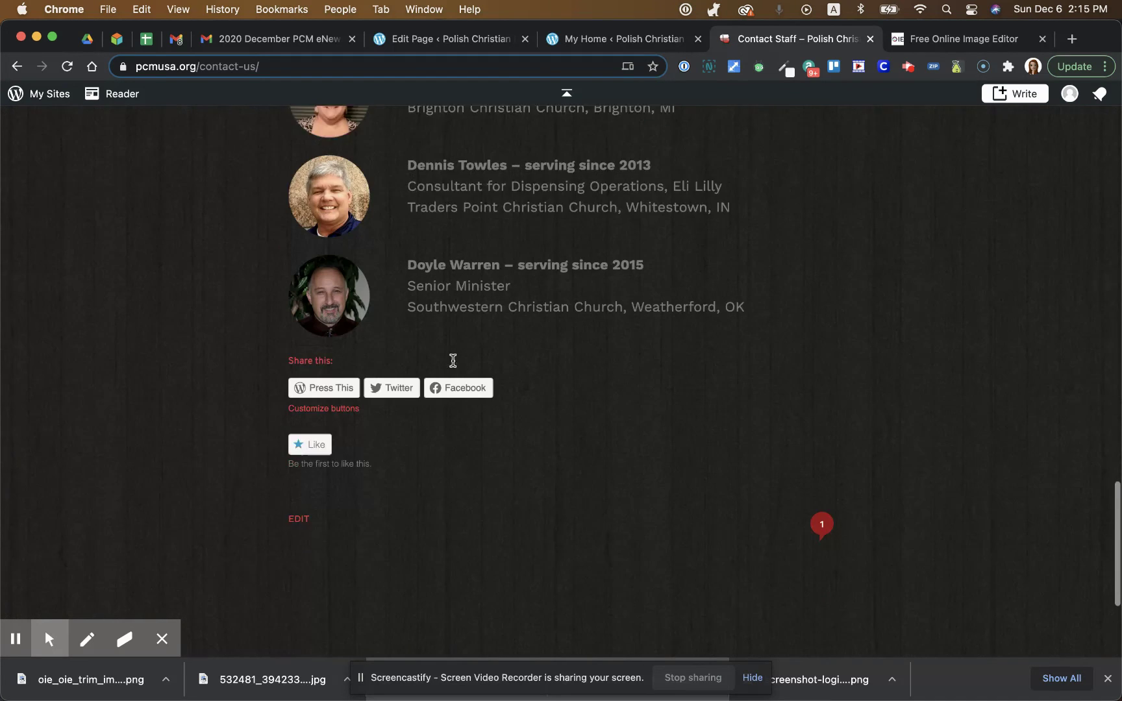